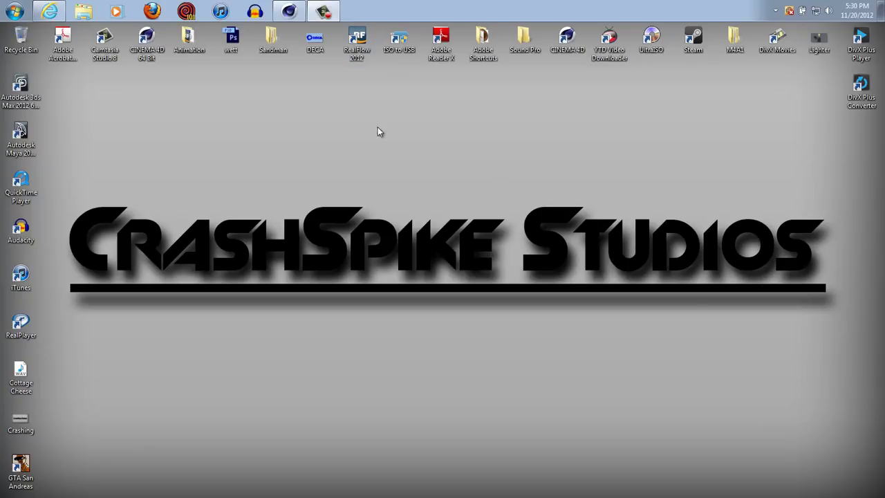
# Switch to CINEMA 4D and add a Figure primitive to the empty scene.
pyautogui.click(294, 7)
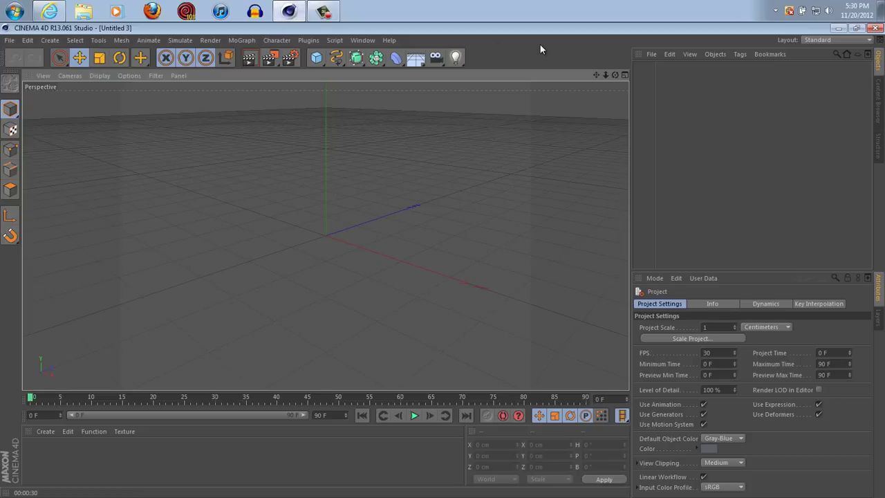
pyautogui.click(316, 58)
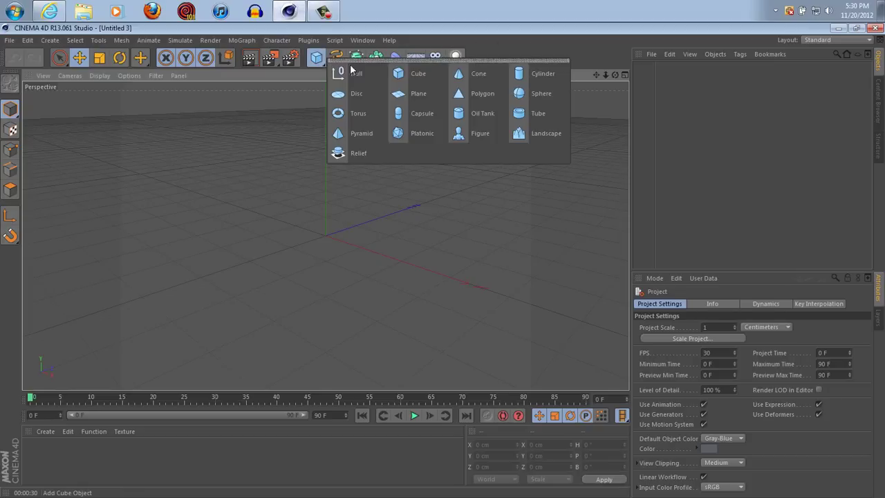
pyautogui.click(485, 136)
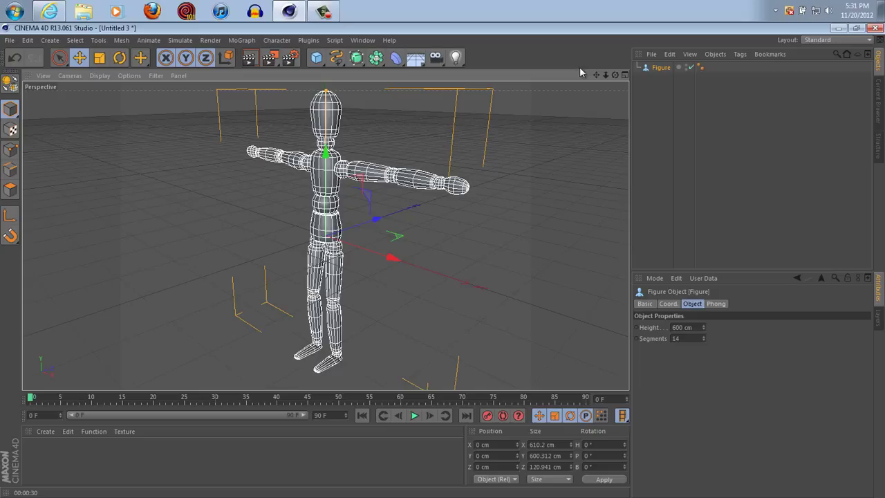
pyautogui.moveTo(611, 73); pyautogui.dragTo(444, 259)
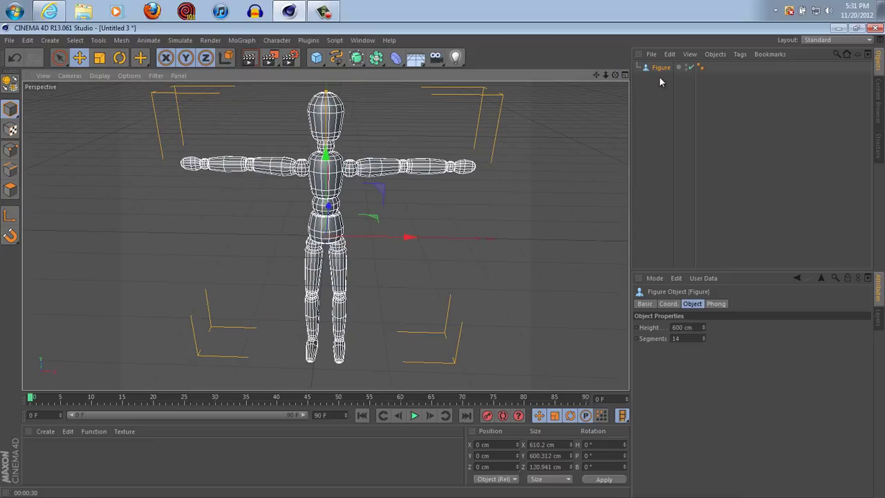
# Make the Figure object editable and unfold its entire hierarchy of body parts.
pyautogui.click(657, 69)
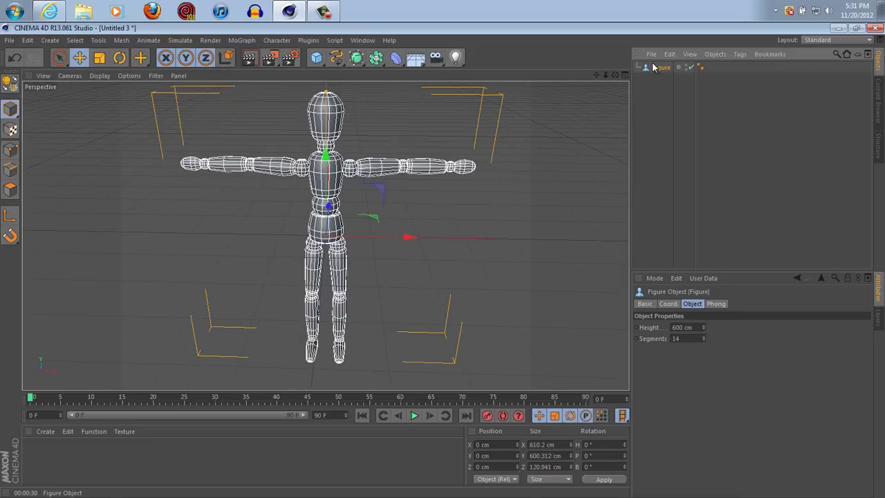
pyautogui.click(10, 82)
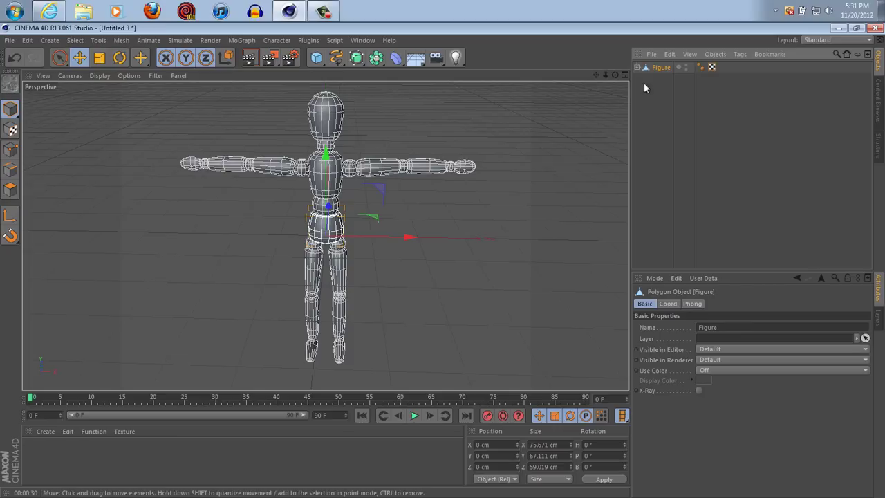
pyautogui.click(637, 67)
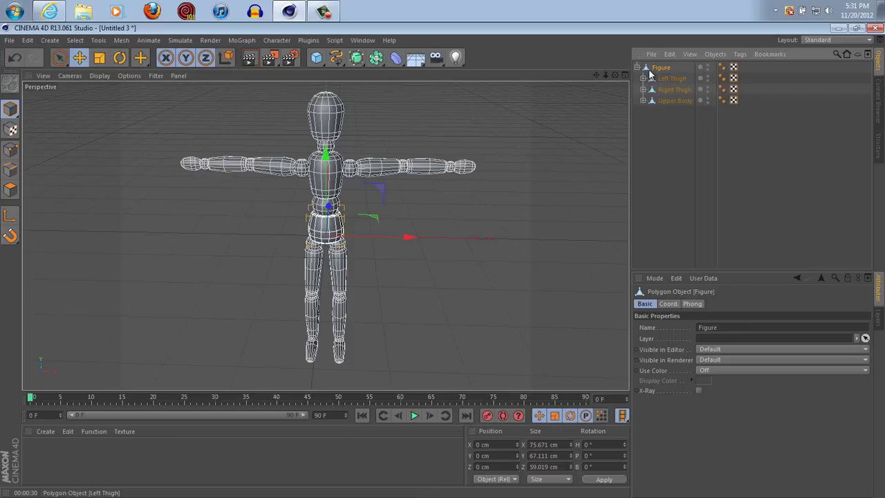
pyautogui.rightClick(651, 69)
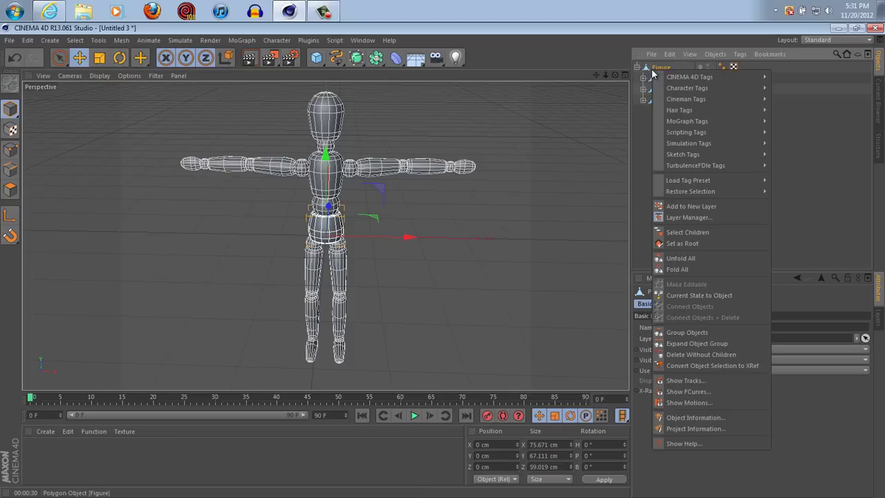
pyautogui.click(703, 258)
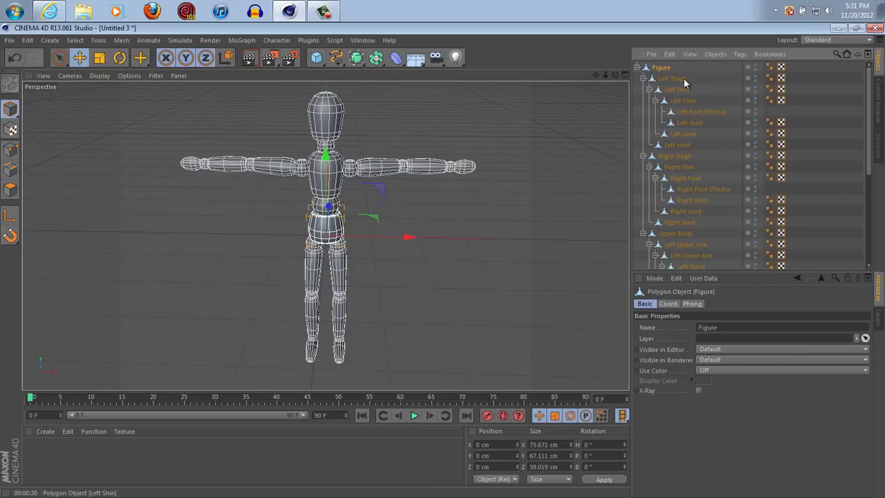
# Select the Figure with all its children and merge them into one mesh with Connect Objects + Delete.
pyautogui.moveTo(869, 91); pyautogui.dragTo(859, 73)
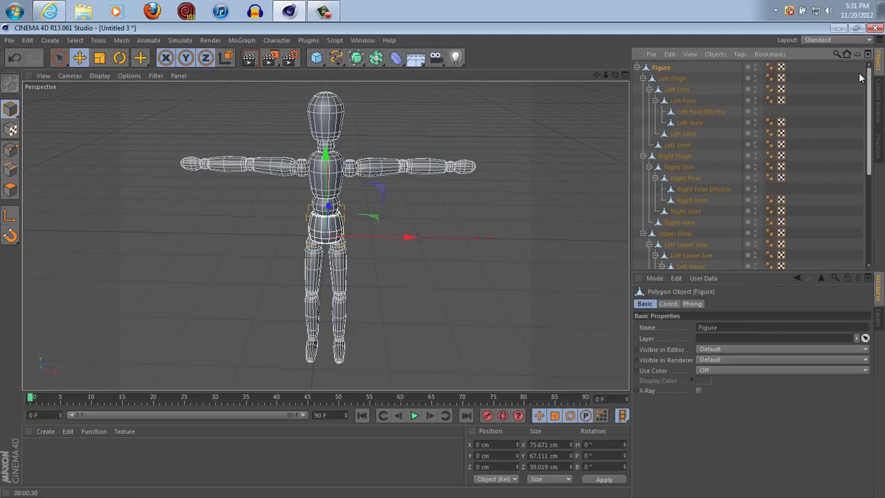
pyautogui.rightClick(660, 70)
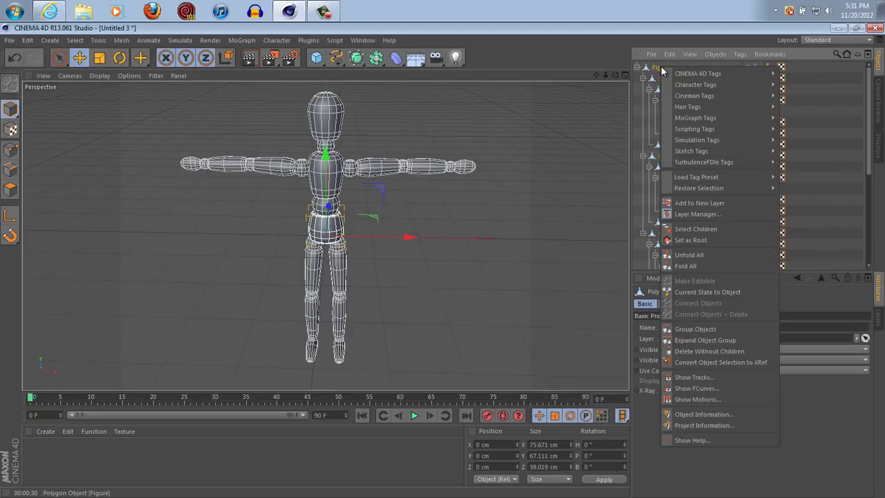
pyautogui.click(731, 230)
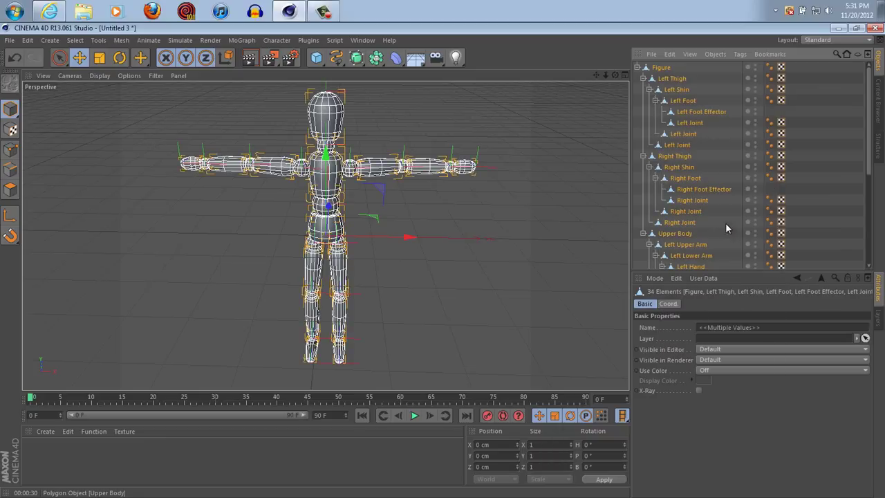
pyautogui.click(718, 59)
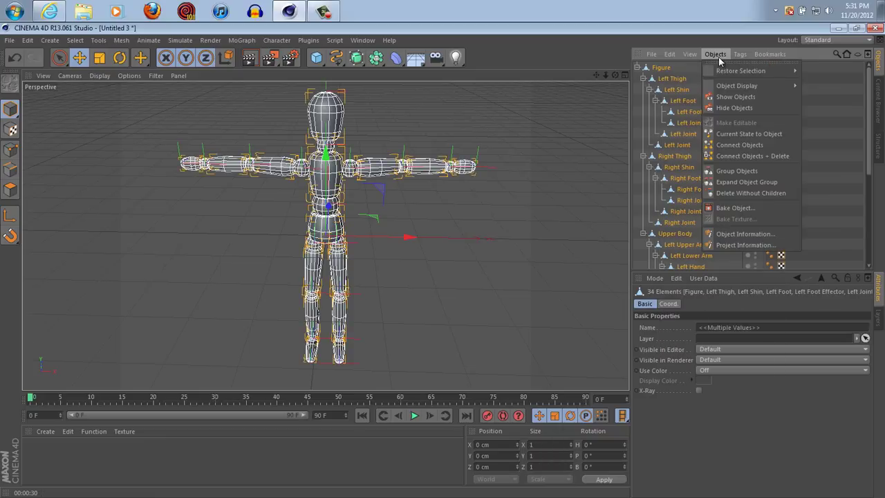
pyautogui.click(743, 158)
# Rename the merged figure mesh to Guy.
pyautogui.click(658, 78)
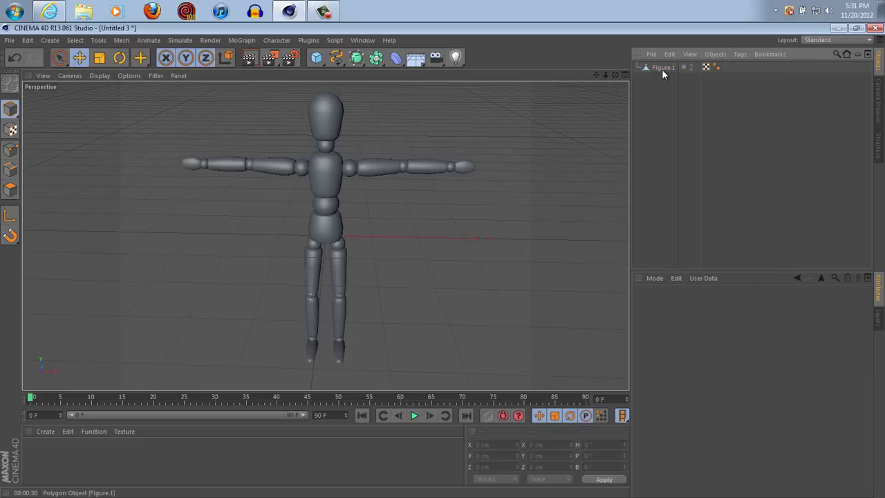
pyautogui.doubleClick(661, 69)
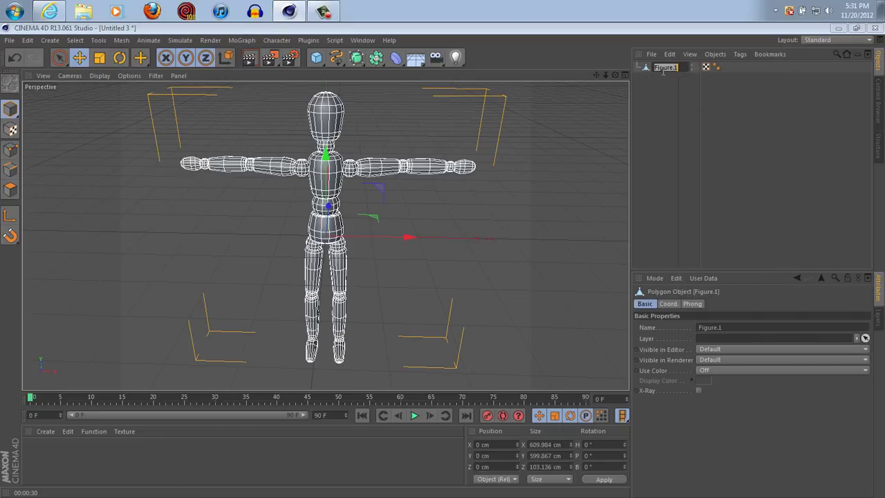
pyautogui.write('c')
pyautogui.write('uy')
pyautogui.press('Return')
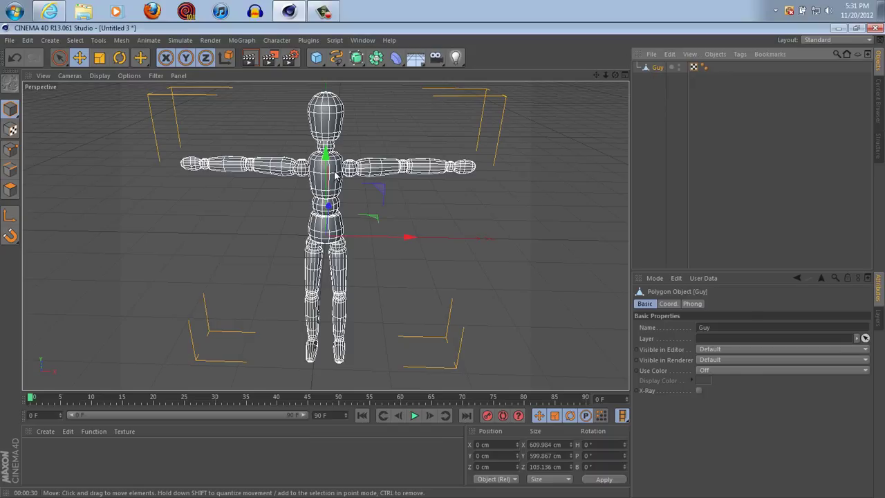
# In the front view, use the Joint Tool to place three spine joints on the figure, from the pelvis through the waist to the chest base.
pyautogui.middleClick(477, 200)
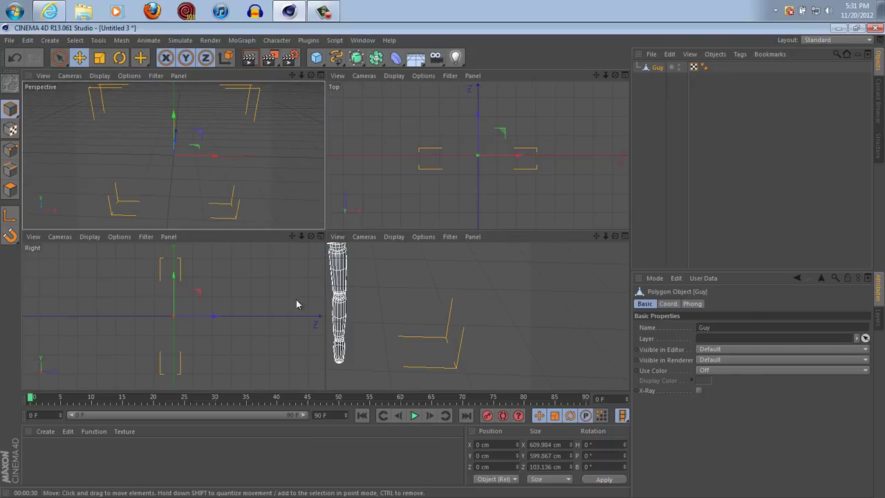
pyautogui.middleClick(449, 263)
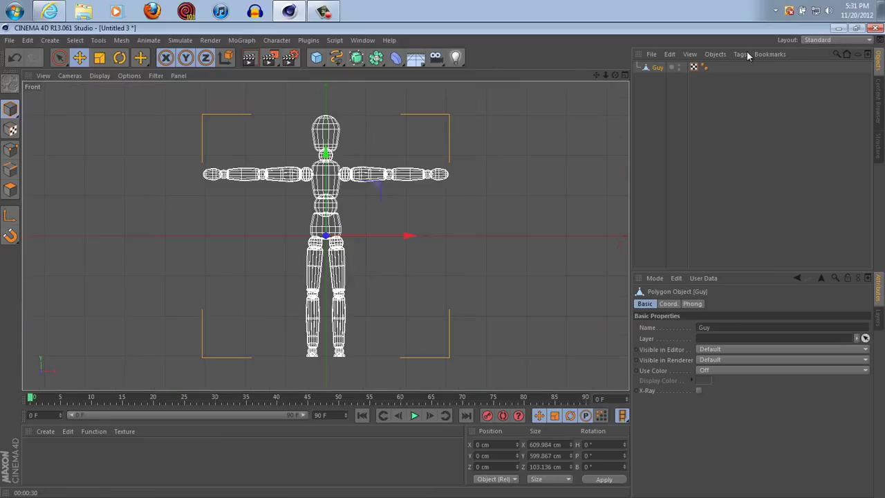
pyautogui.click(806, 39)
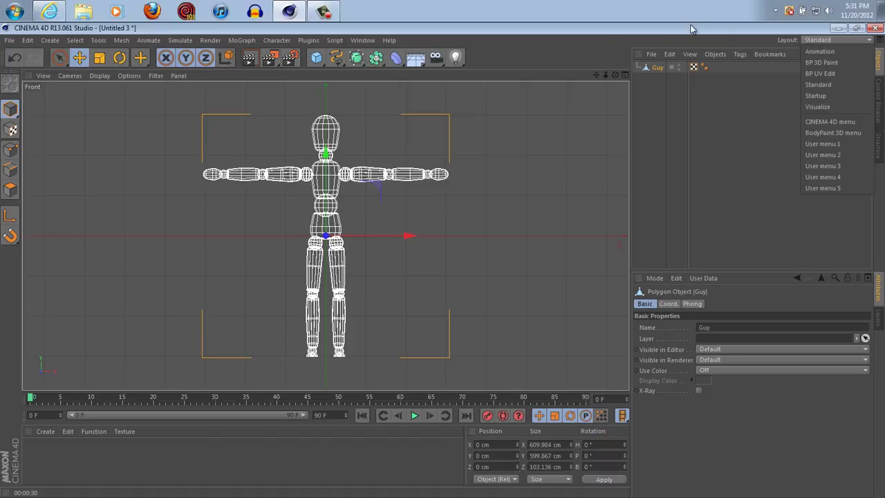
pyautogui.click(571, 47)
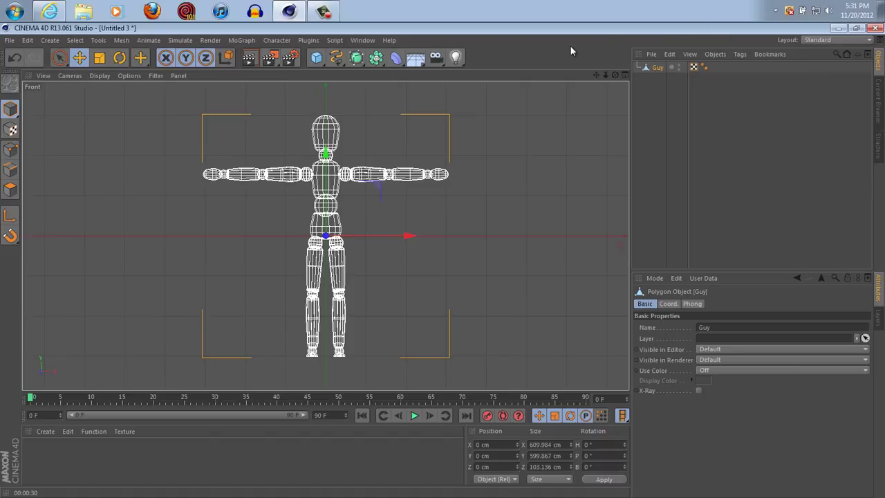
pyautogui.click(276, 40)
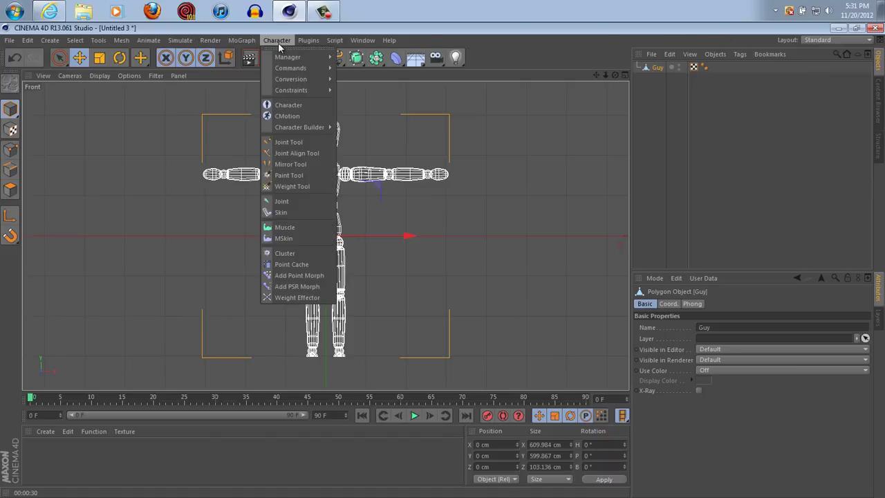
pyautogui.click(289, 141)
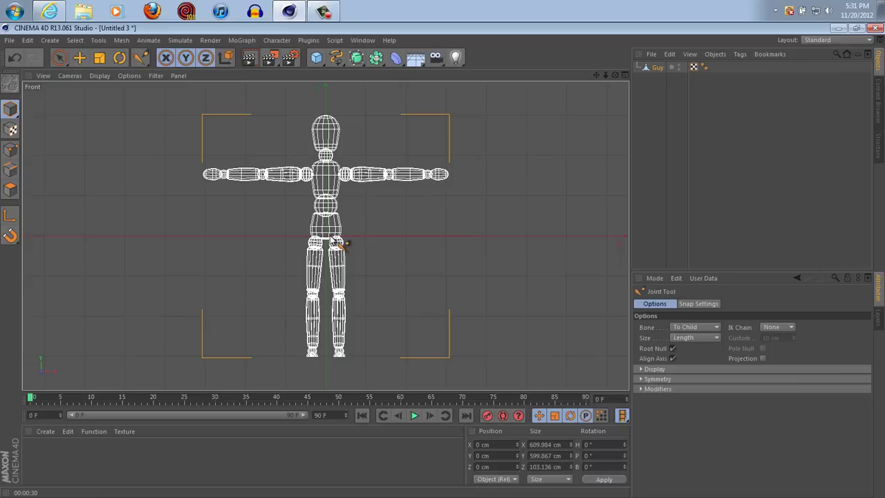
pyautogui.scroll(5, 331, 239)
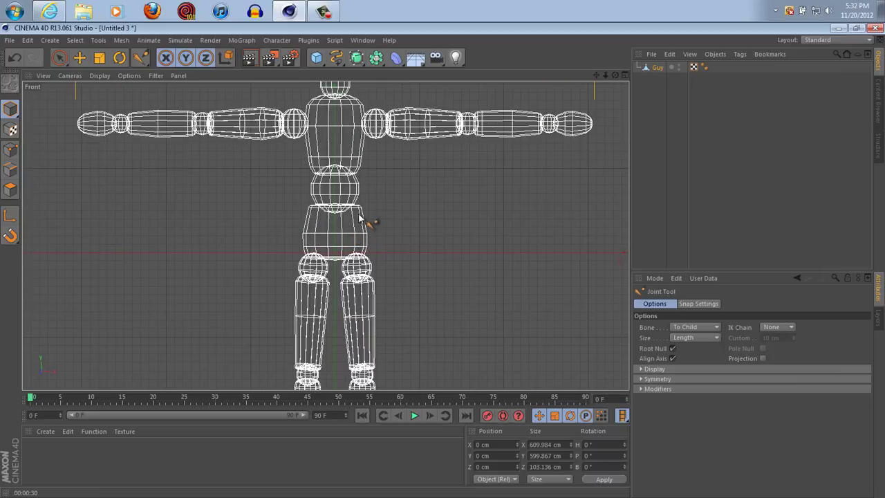
pyautogui.moveTo(596, 74); pyautogui.dragTo(586, 137)
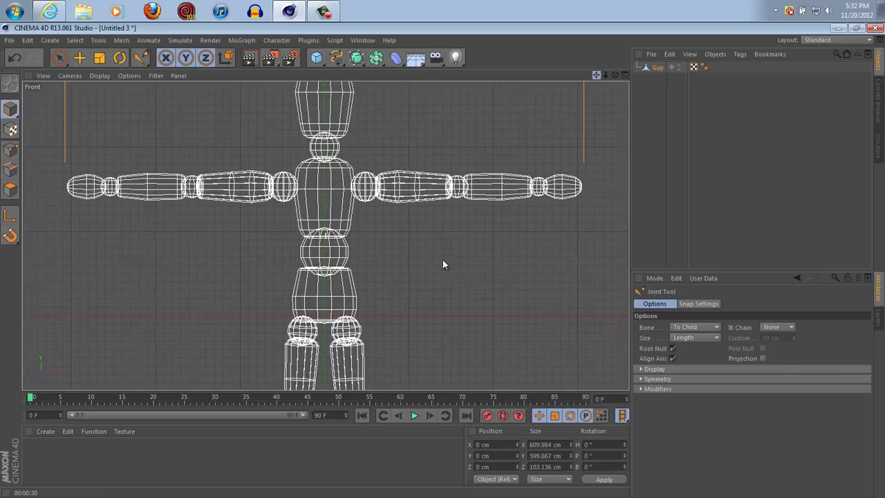
pyautogui.moveTo(443, 259); pyautogui.dragTo(443, 249)
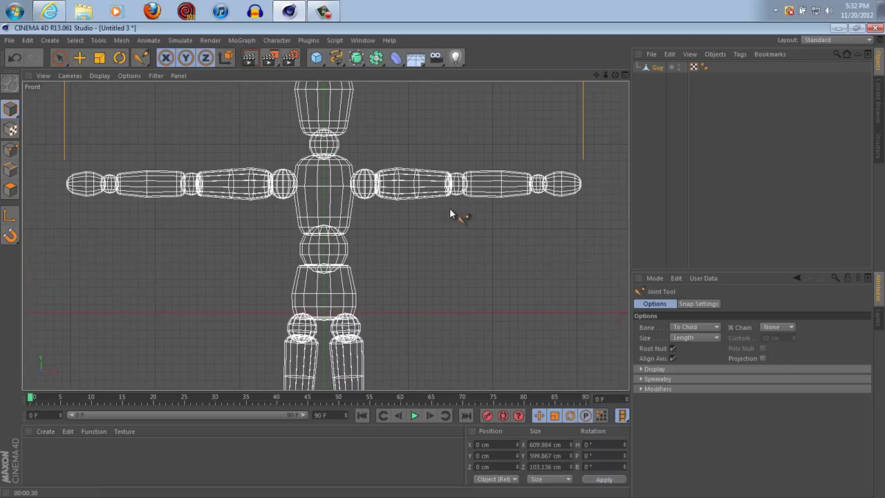
pyautogui.keyDown('ctrl'); pyautogui.click(323, 304); pyautogui.keyUp('ctrl')
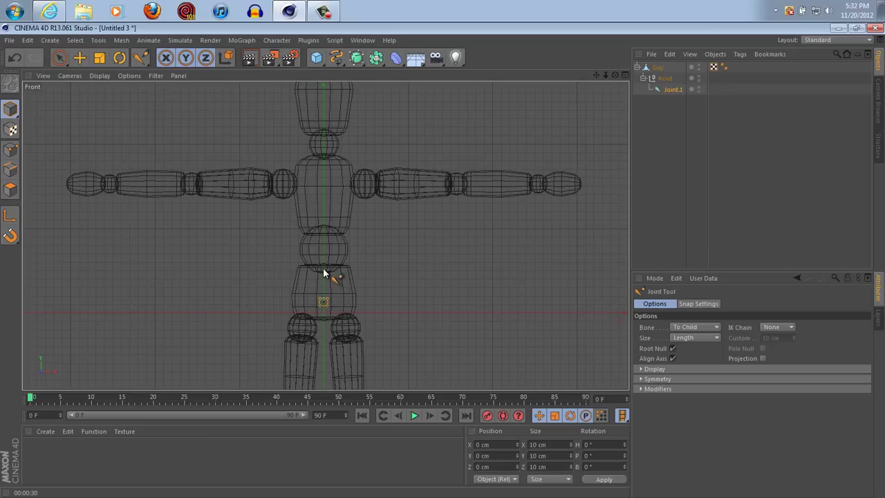
pyautogui.keyDown('ctrl'); pyautogui.click(323, 269); pyautogui.keyUp('ctrl')
pyautogui.keyDown('ctrl'); pyautogui.click(324, 230); pyautogui.keyUp('ctrl')
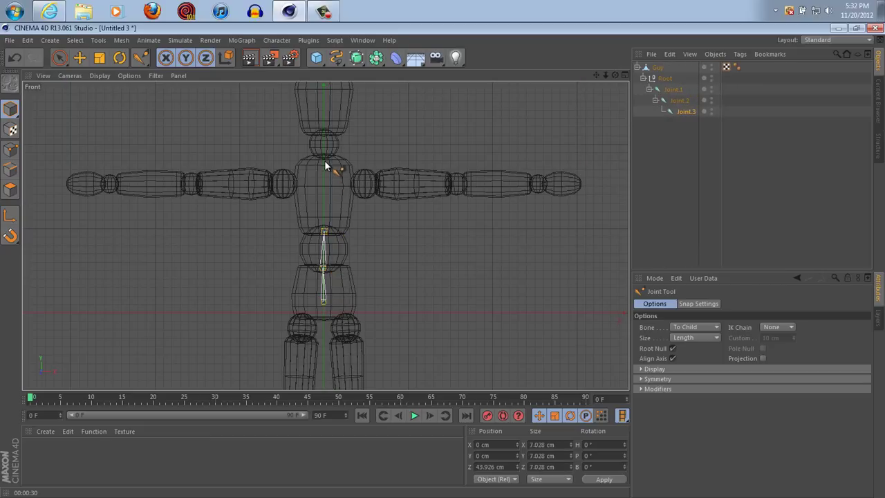
# Extend the spine chain with joints at the neck base, the top of the neck and the top of the head.
pyautogui.keyDown('ctrl'); pyautogui.click(324, 162); pyautogui.keyUp('ctrl')
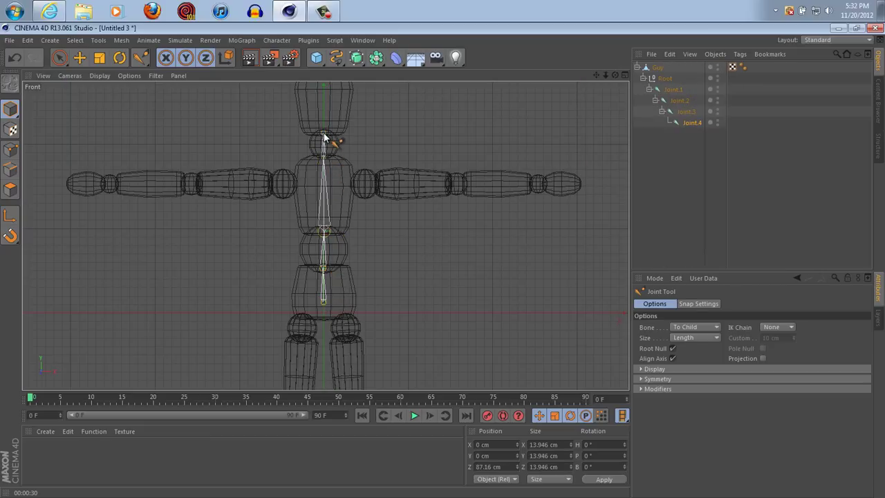
pyautogui.keyDown('ctrl'); pyautogui.click(323, 132); pyautogui.keyUp('ctrl')
pyautogui.moveTo(597, 75); pyautogui.dragTo(442, 261)
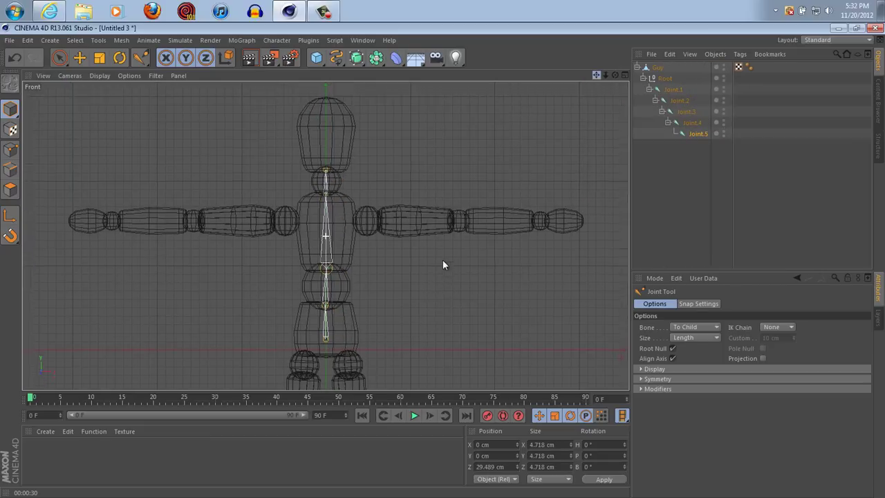
pyautogui.keyDown('ctrl'); pyautogui.click(326, 97); pyautogui.keyUp('ctrl')
# Select Joint.3 at the chest base and turn off Root Null for the Joint Tool.
pyautogui.doubleClick(674, 90)
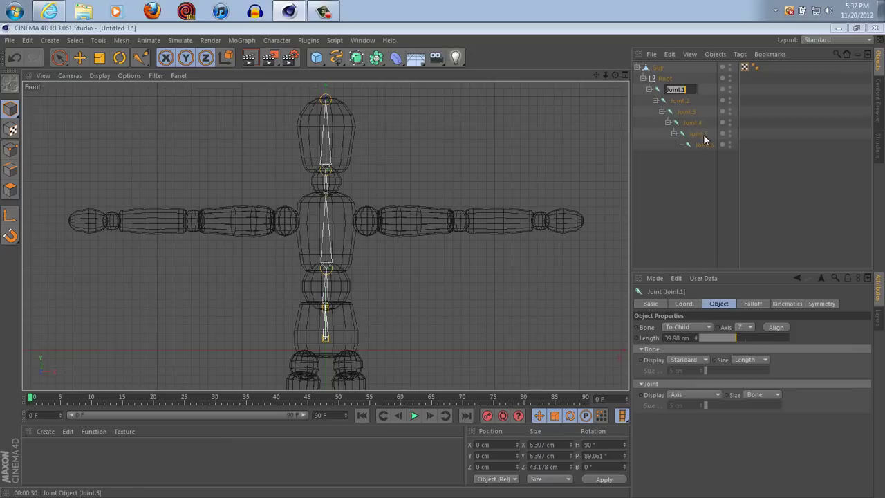
pyautogui.click(687, 113)
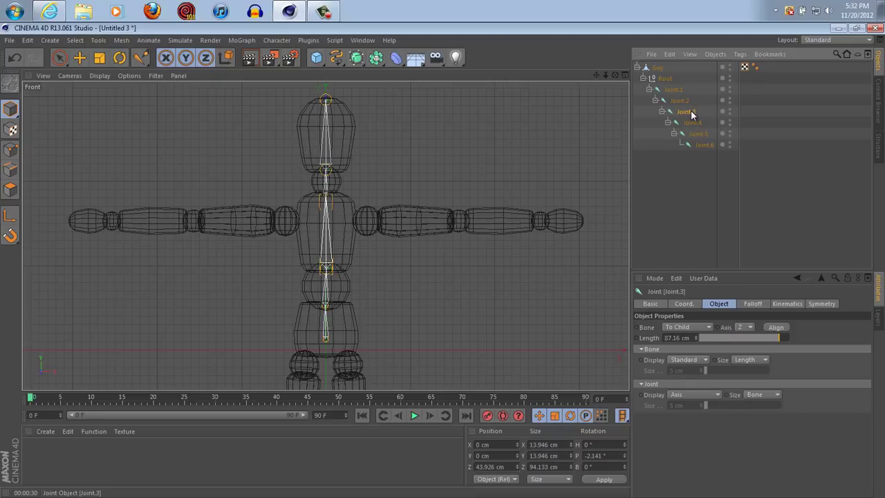
pyautogui.click(139, 58)
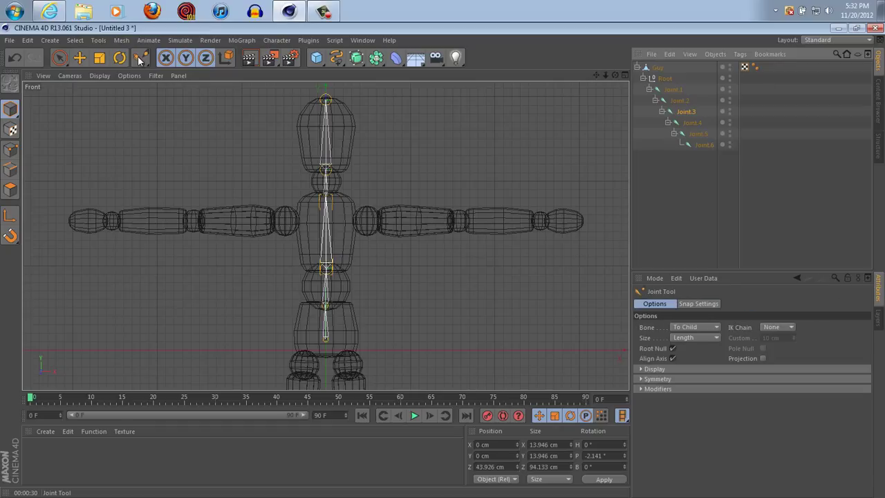
pyautogui.click(673, 349)
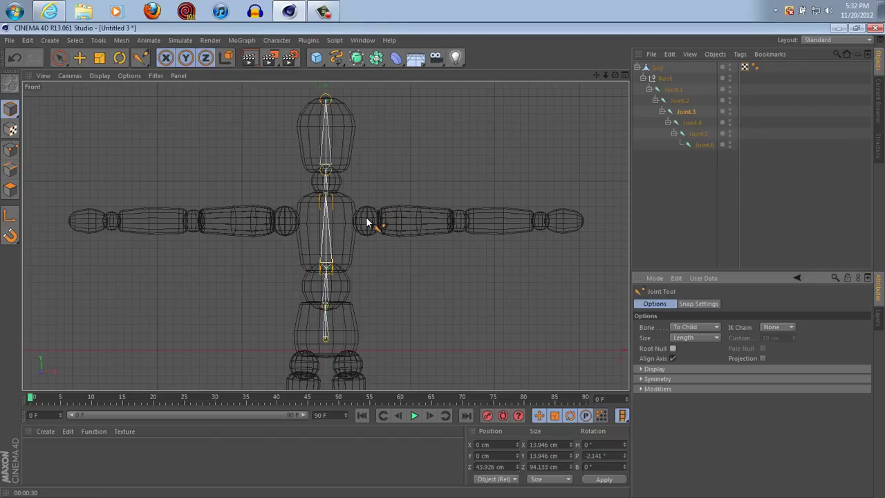
# Try branching a shoulder joint off Joint.3, and undo it.
pyautogui.keyDown('ctrl'); pyautogui.click(366, 221); pyautogui.keyUp('ctrl')
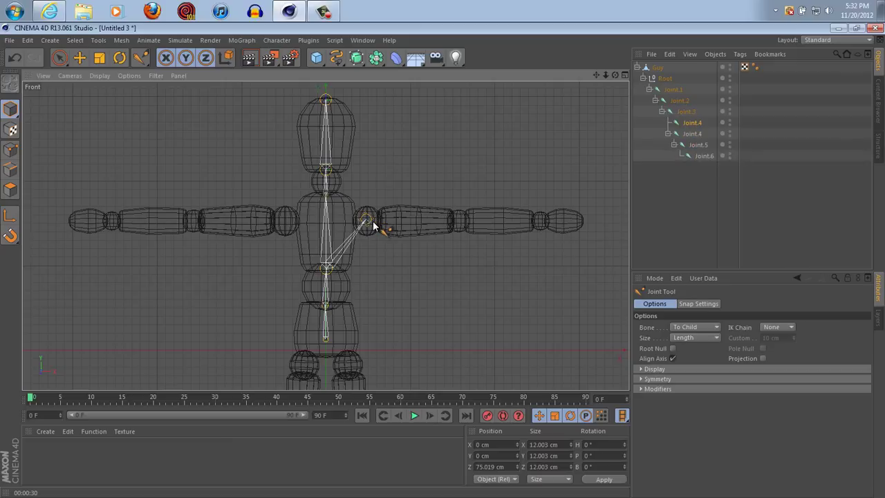
pyautogui.hotkey('ctrl', 'z')
# From Joint.4 at the neck base, branch an arm chain on the +X side with joints at shoulder, elbow, wrist and hand tip.
pyautogui.click(690, 122)
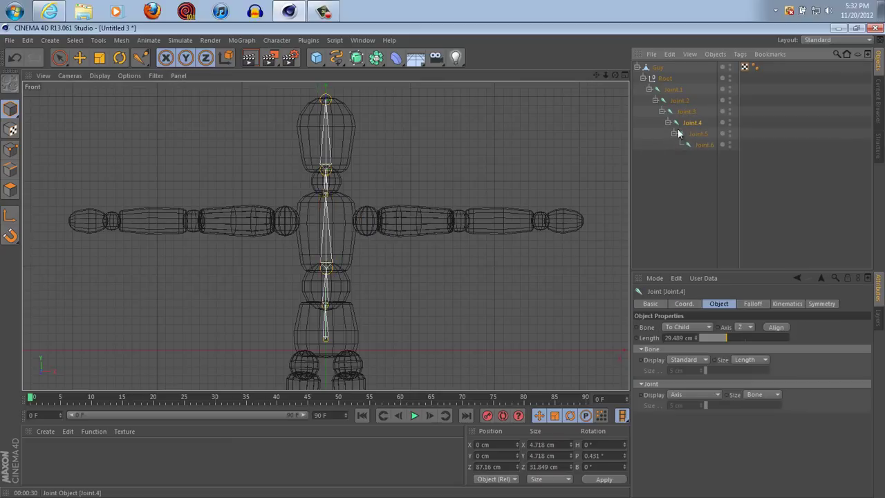
pyautogui.keyDown('ctrl'); pyautogui.click(367, 222); pyautogui.keyUp('ctrl')
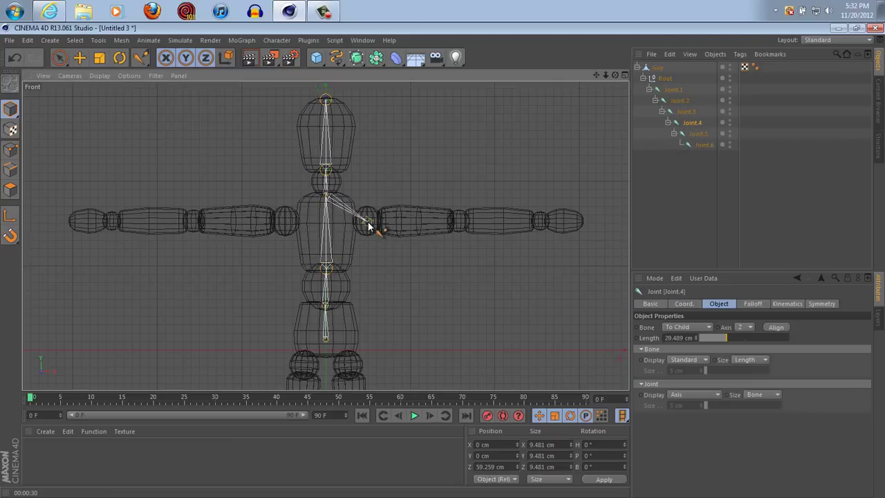
pyautogui.keyDown('ctrl'); pyautogui.click(460, 223); pyautogui.keyUp('ctrl')
pyautogui.keyDown('ctrl'); pyautogui.click(540, 222); pyautogui.keyUp('ctrl')
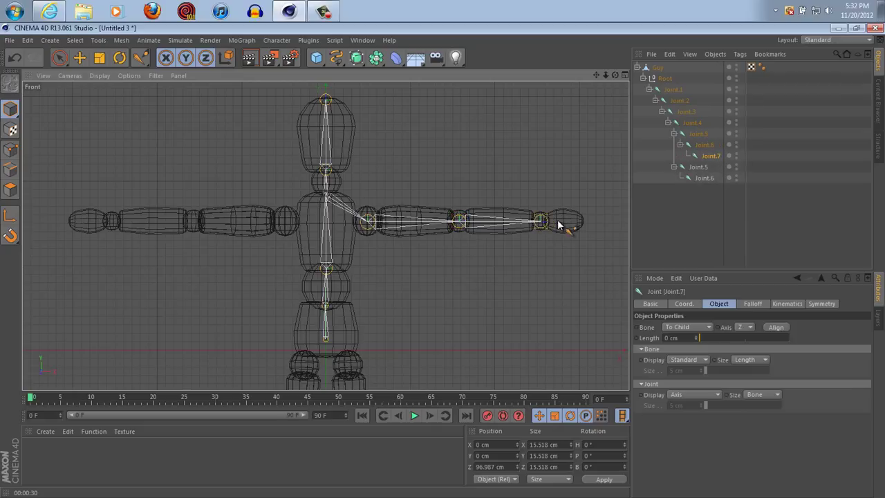
pyautogui.keyDown('ctrl'); pyautogui.click(580, 222); pyautogui.keyUp('ctrl')
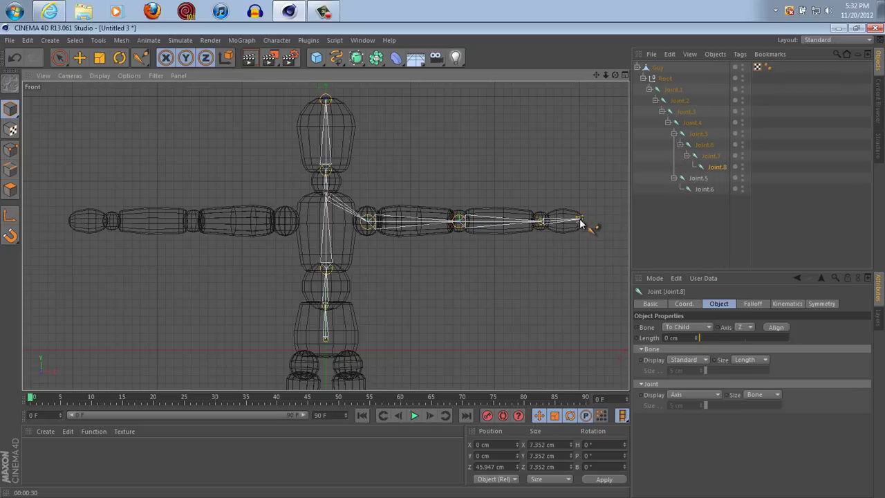
# Branch a matching arm chain from Joint.4 on the -X side, placing shoulder, elbow, wrist and hand-tip joints.
pyautogui.click(692, 123)
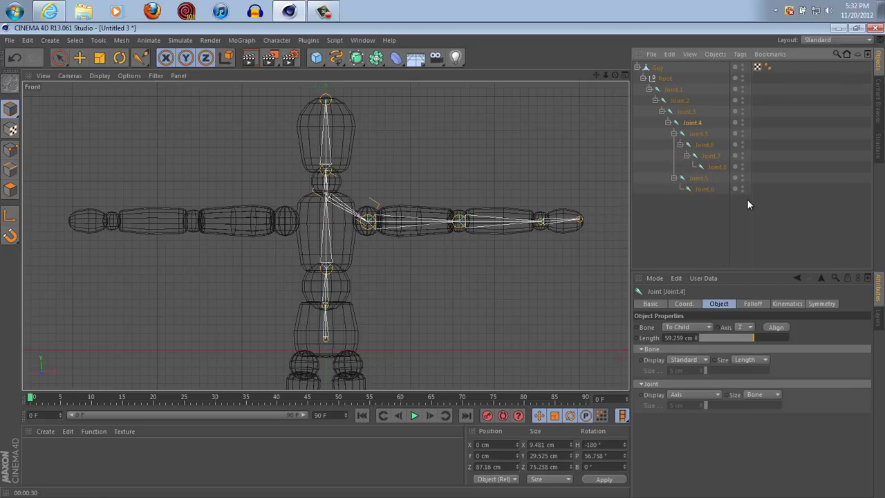
pyautogui.keyDown('ctrl'); pyautogui.click(290, 223); pyautogui.keyUp('ctrl')
pyautogui.keyDown('ctrl'); pyautogui.click(191, 222); pyautogui.keyUp('ctrl')
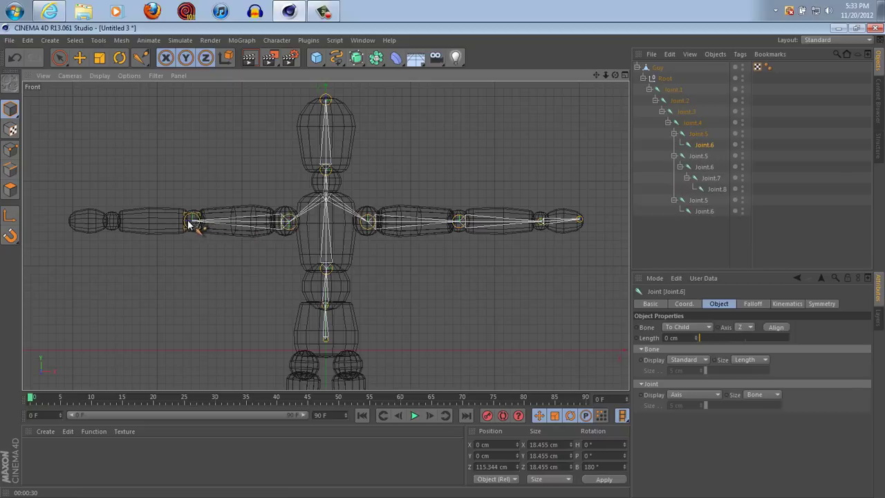
pyautogui.keyDown('ctrl'); pyautogui.click(112, 223); pyautogui.keyUp('ctrl')
pyautogui.keyDown('ctrl'); pyautogui.click(72, 222); pyautogui.keyUp('ctrl')
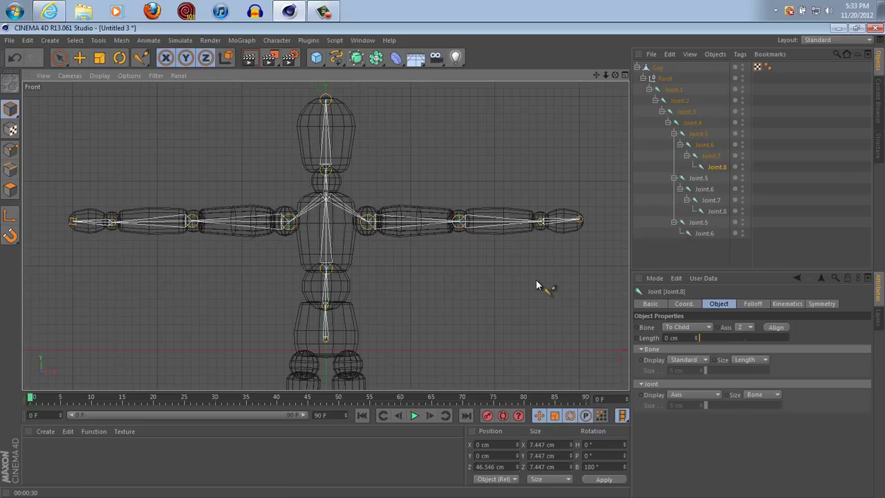
# In the top view, move the -X arm's elbow joint, Joint.6, back into the mesh elbow, to about X -17.9 cm.
pyautogui.middleClick(592, 277)
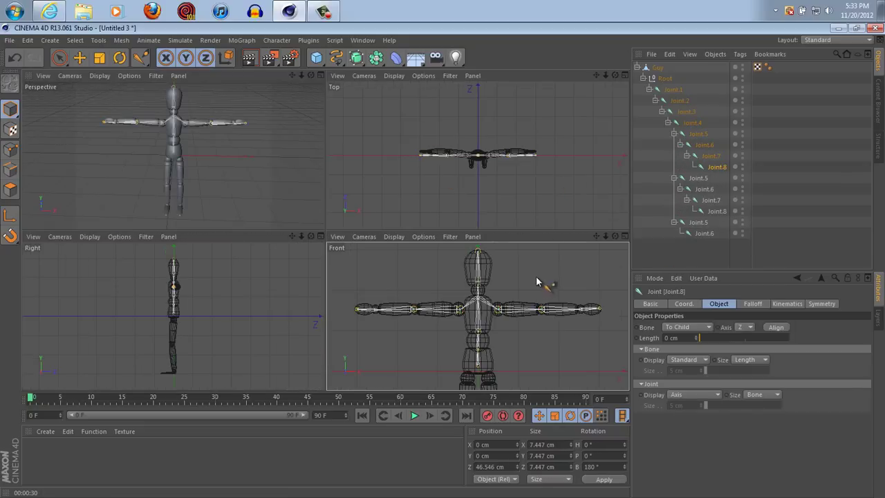
pyautogui.middleClick(565, 209)
pyautogui.scroll(5, 445, 259)
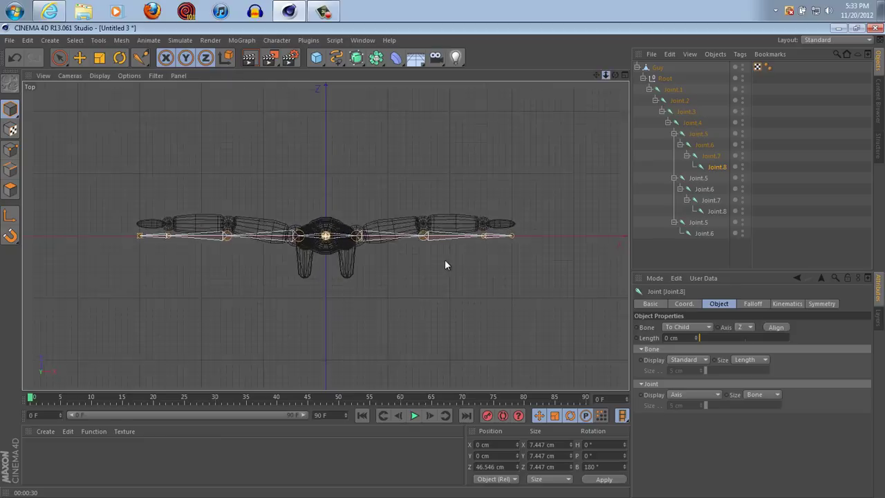
pyautogui.click(703, 146)
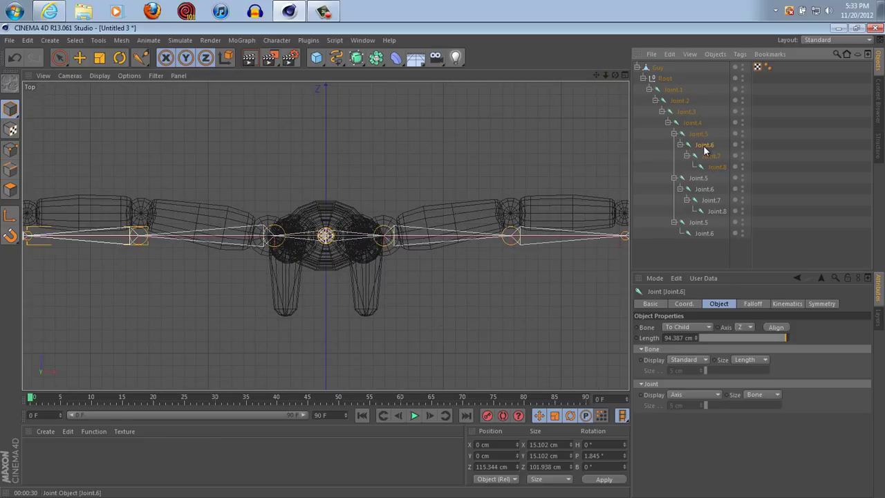
pyautogui.click(80, 57)
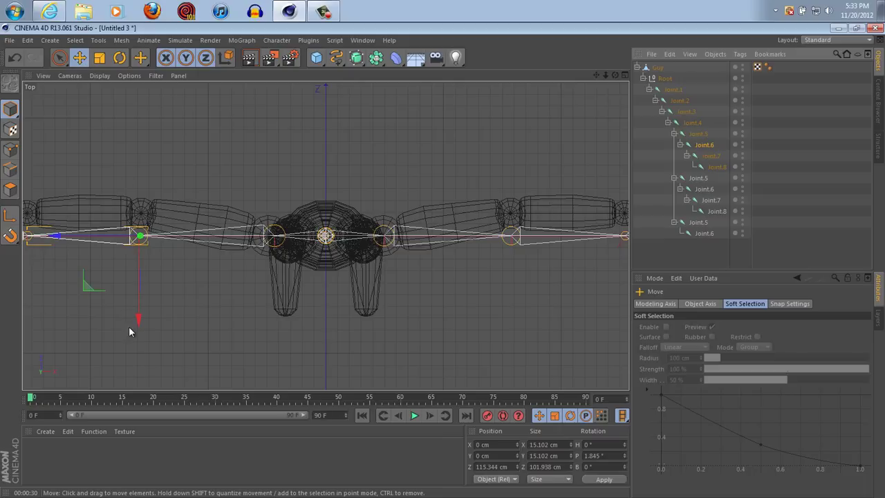
pyautogui.moveTo(138, 316); pyautogui.dragTo(138, 296)
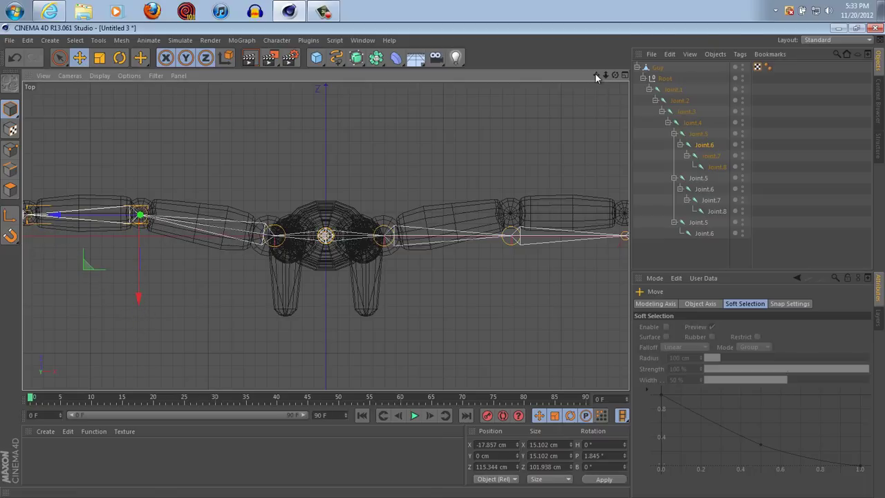
# Move the +X arm's elbow joint, Joint.6, back into the mesh elbow, to about X -18.8 cm.
pyautogui.moveTo(595, 75); pyautogui.dragTo(442, 260)
pyautogui.click(705, 193)
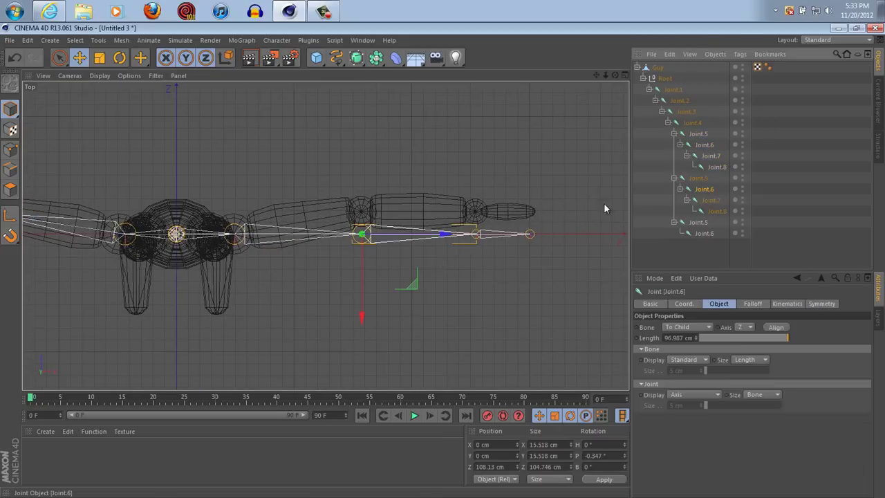
pyautogui.moveTo(361, 316); pyautogui.dragTo(365, 298)
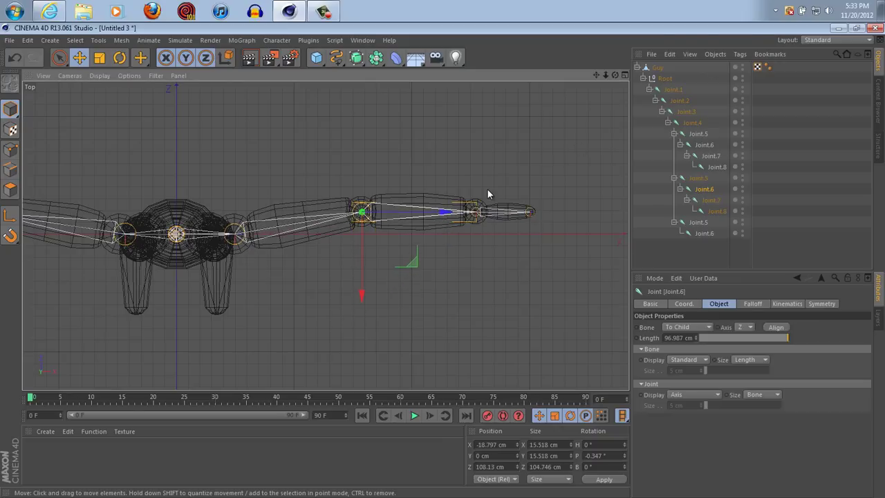
# In the front view, use the Joint Tool to branch a leg from Joint.1 on the -X side with hip, knee and ankle joints.
pyautogui.middleClick(486, 190)
pyautogui.middleClick(459, 317)
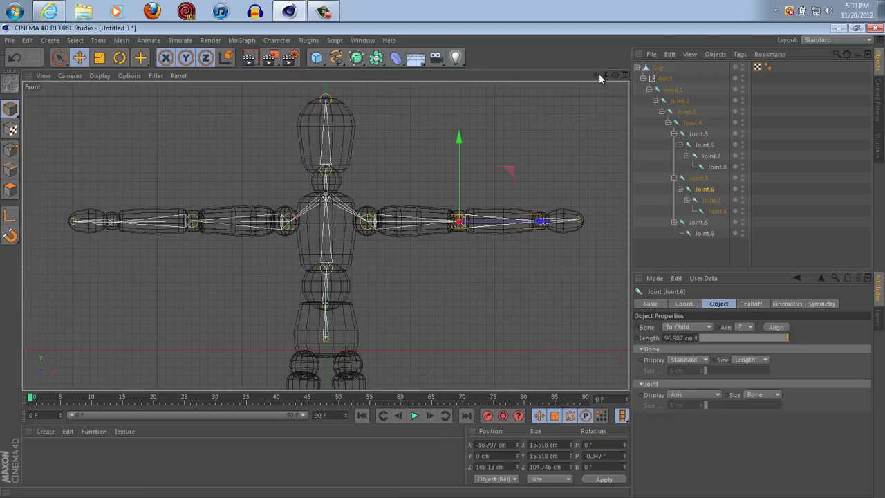
pyautogui.moveTo(597, 75); pyautogui.dragTo(443, 265)
pyautogui.keyDown('alt'); pyautogui.moveTo(442, 268); pyautogui.dragTo(444, 263, button='middle'); pyautogui.keyUp('alt')
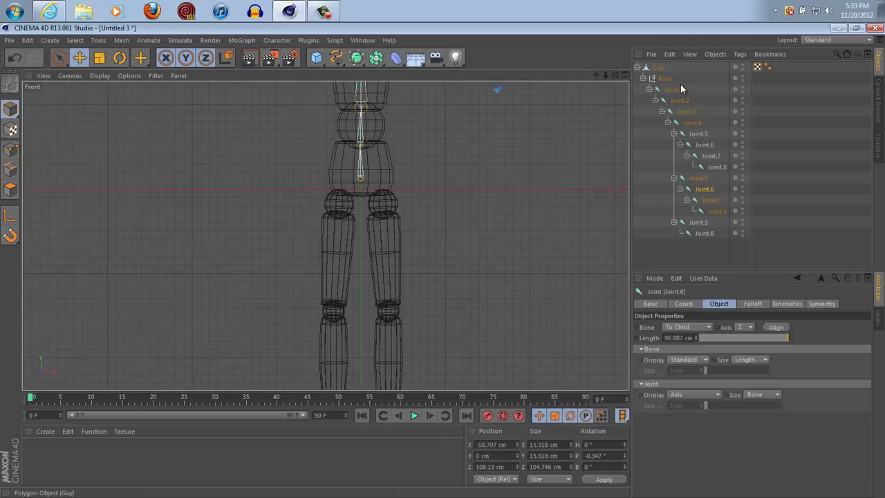
pyautogui.click(674, 89)
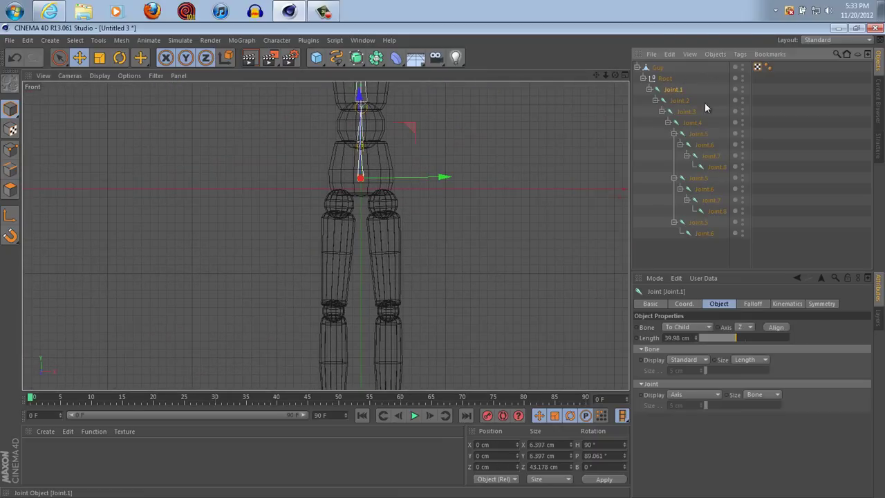
pyautogui.click(341, 209)
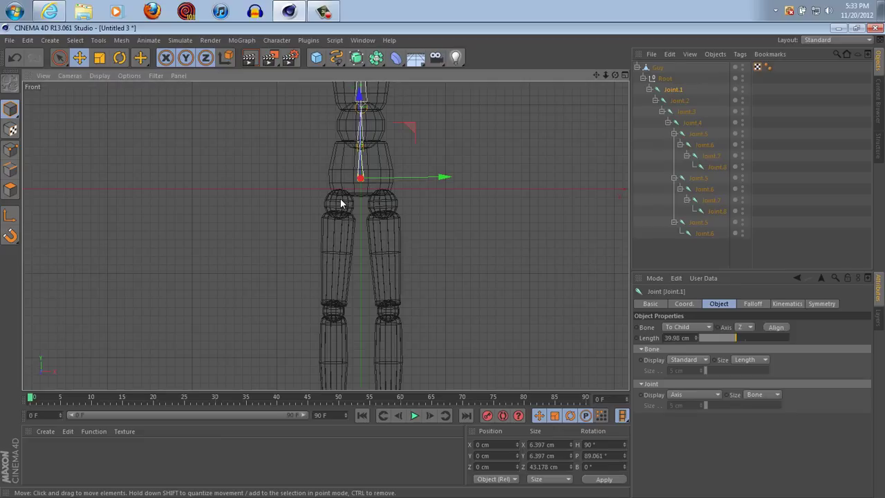
pyautogui.moveTo(139, 58); pyautogui.dragTo(185, 92)
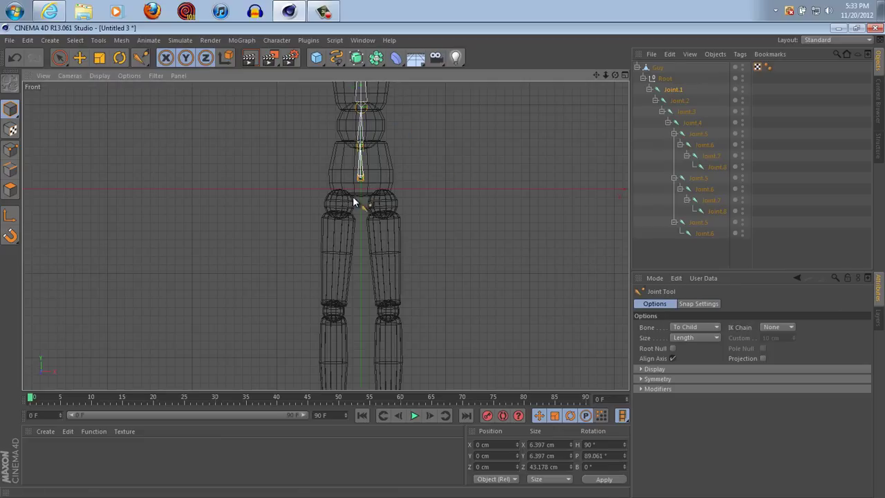
pyautogui.keyDown('ctrl'); pyautogui.click(340, 205); pyautogui.keyUp('ctrl')
pyautogui.keyDown('ctrl'); pyautogui.click(334, 313); pyautogui.keyUp('ctrl')
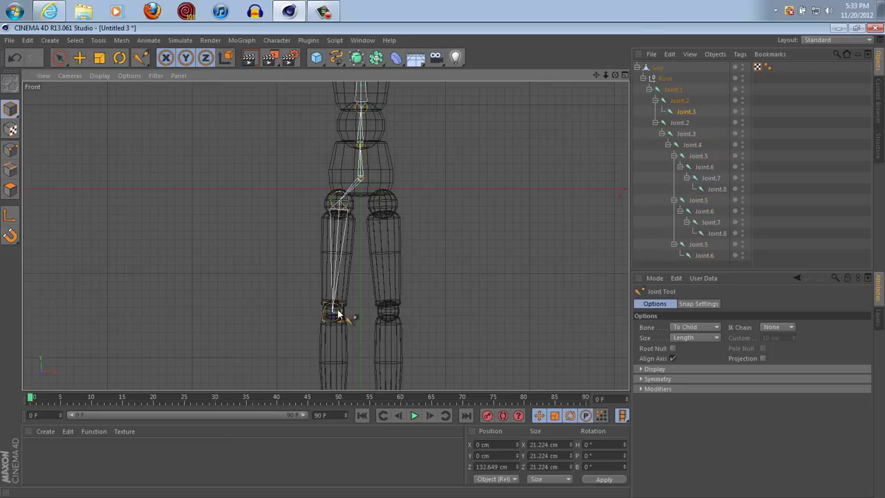
pyautogui.moveTo(597, 74); pyautogui.dragTo(442, 234)
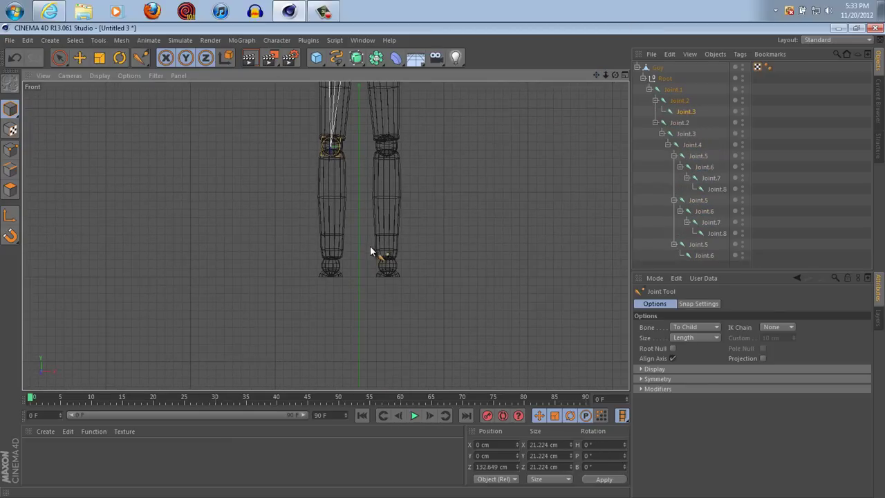
pyautogui.keyDown('ctrl'); pyautogui.click(331, 267); pyautogui.keyUp('ctrl')
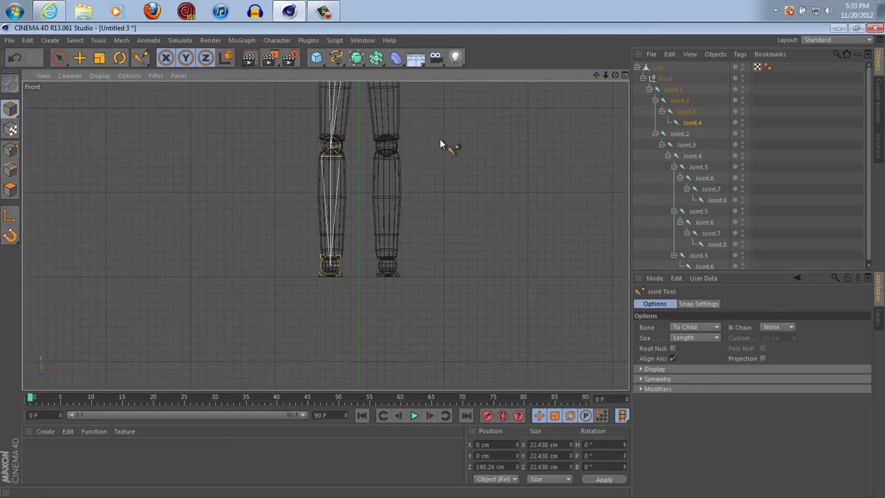
# Branch the second leg from Joint.1 on the +X side, placing joints at the hip, knee and ankle.
pyautogui.moveTo(597, 75); pyautogui.dragTo(436, 228)
pyautogui.click(673, 89)
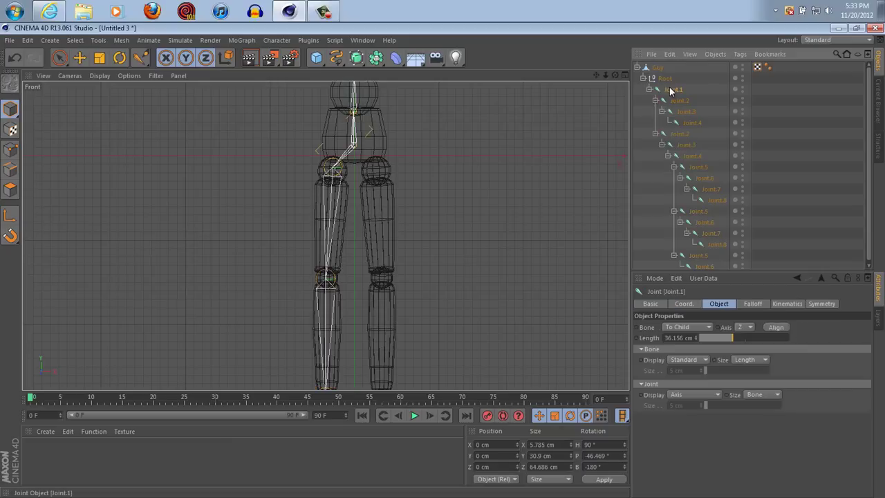
pyautogui.keyDown('ctrl'); pyautogui.click(378, 168); pyautogui.keyUp('ctrl')
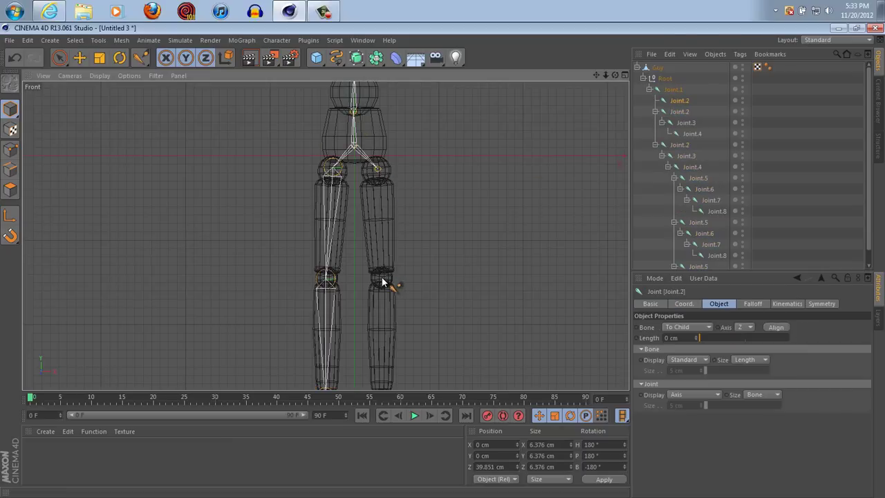
pyautogui.keyDown('ctrl'); pyautogui.click(381, 277); pyautogui.keyUp('ctrl')
pyautogui.moveTo(598, 75); pyautogui.dragTo(395, 282)
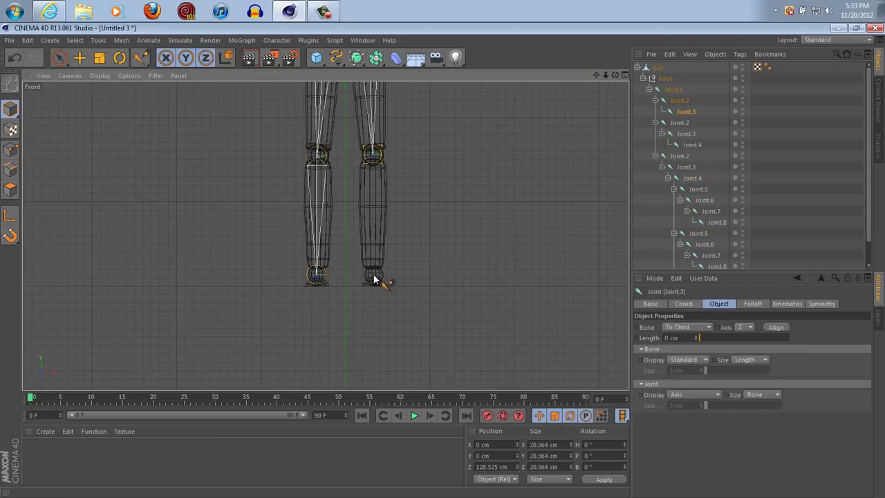
pyautogui.keyDown('ctrl'); pyautogui.click(376, 279); pyautogui.keyUp('ctrl')
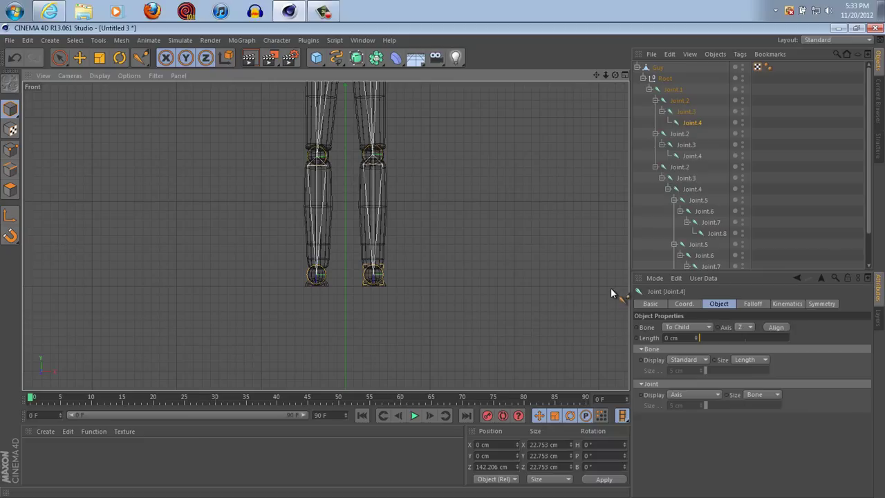
# In the right view, move the +X leg's knee joint, Joint.3, forward into the mesh knee, to about X 9.4 cm.
pyautogui.middleClick(434, 181)
pyautogui.middleClick(231, 322)
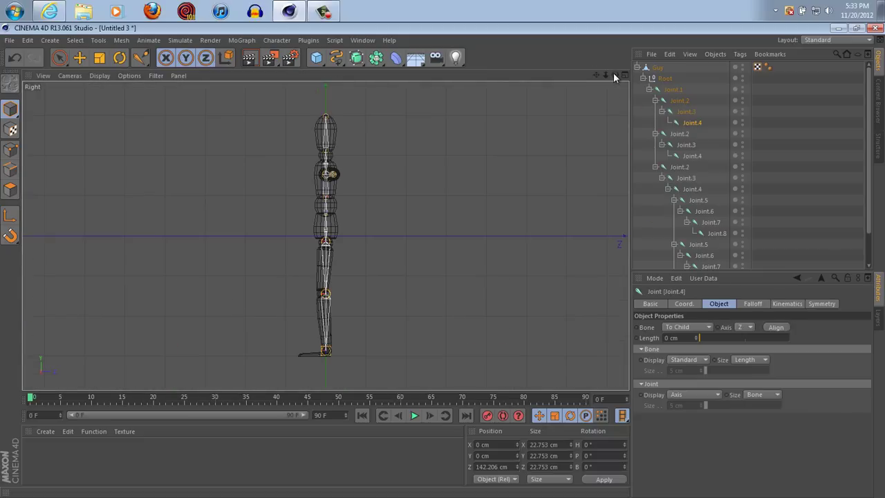
pyautogui.scroll(5, 445, 259)
pyautogui.scroll(1, 447, 259)
pyautogui.keyDown('alt'); pyautogui.moveTo(446, 258); pyautogui.dragTo(446, 243, button='middle'); pyautogui.keyUp('alt')
pyautogui.click(686, 111)
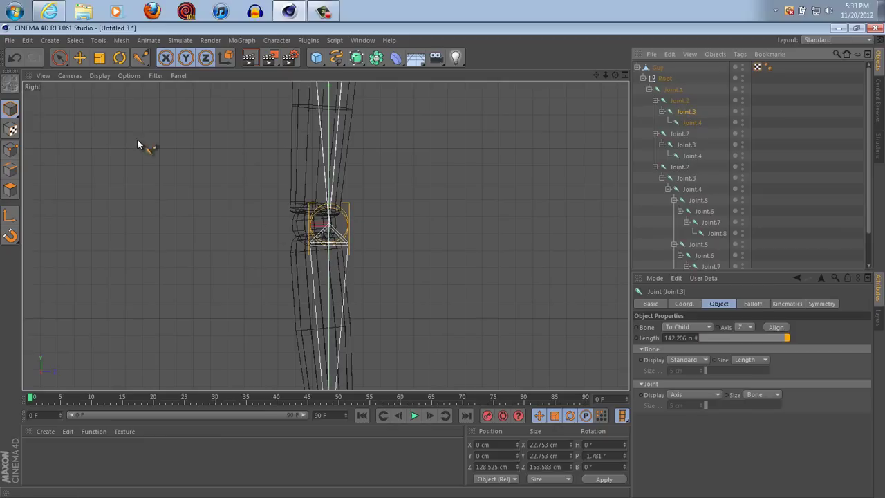
pyautogui.press('e')
pyautogui.moveTo(250, 224); pyautogui.dragTo(232, 226)
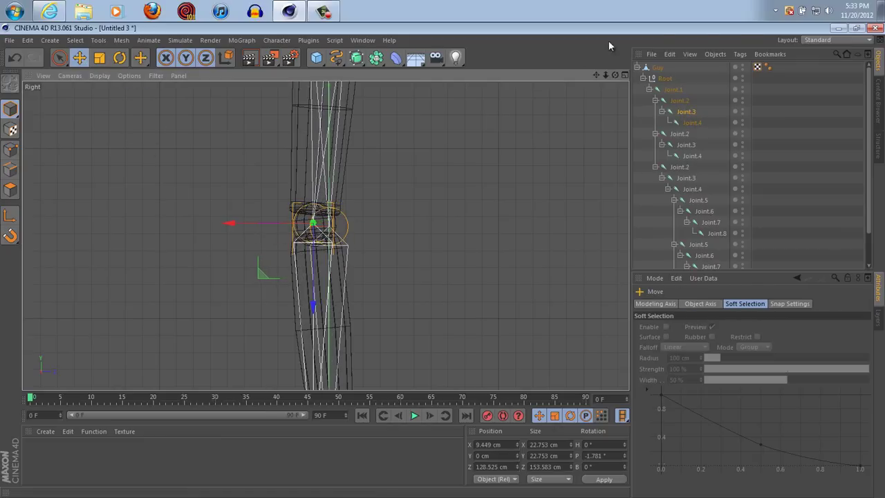
# Move the -X leg's knee joint, Joint.3, forward to about X 9.1 cm and slightly up, matching the other knee.
pyautogui.keyDown('alt'); pyautogui.moveTo(445, 258); pyautogui.dragTo(442, 263, button='middle'); pyautogui.keyUp('alt')
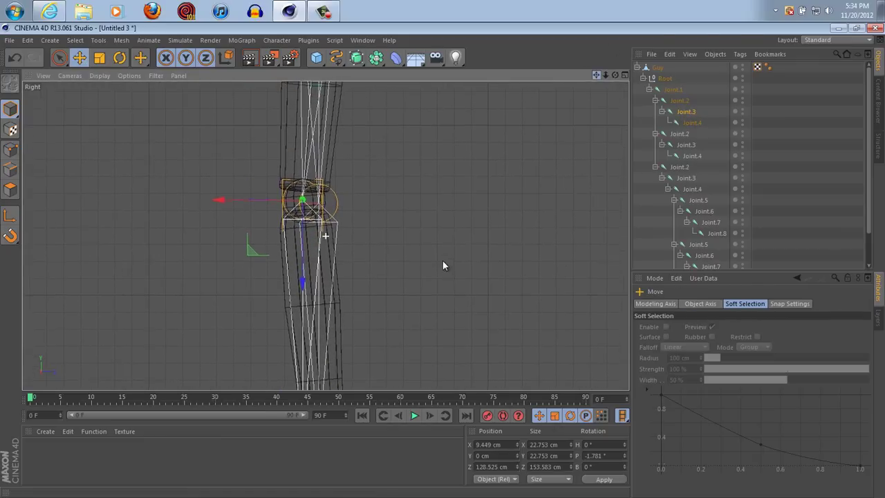
pyautogui.click(684, 145)
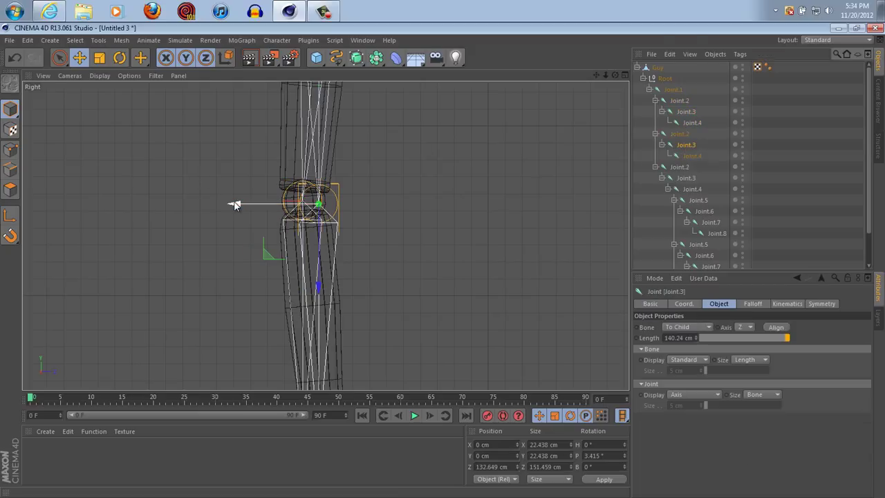
pyautogui.moveTo(234, 202); pyautogui.dragTo(219, 203)
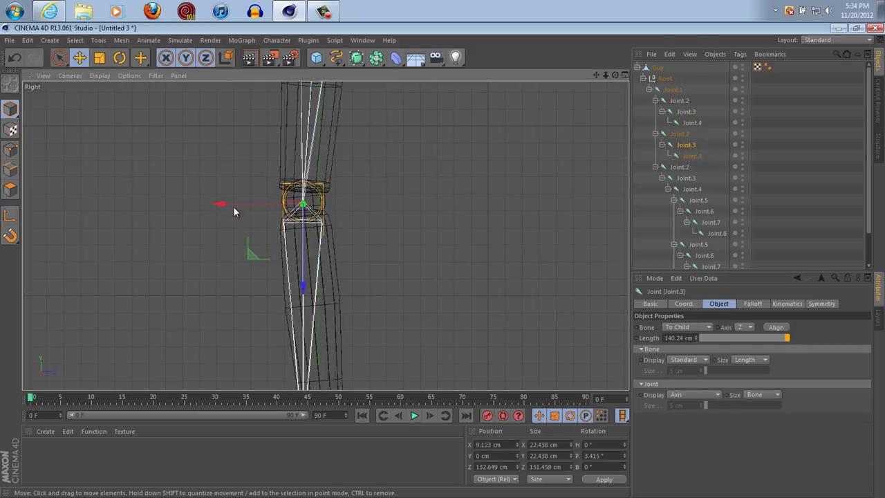
pyautogui.moveTo(300, 286); pyautogui.dragTo(302, 280)
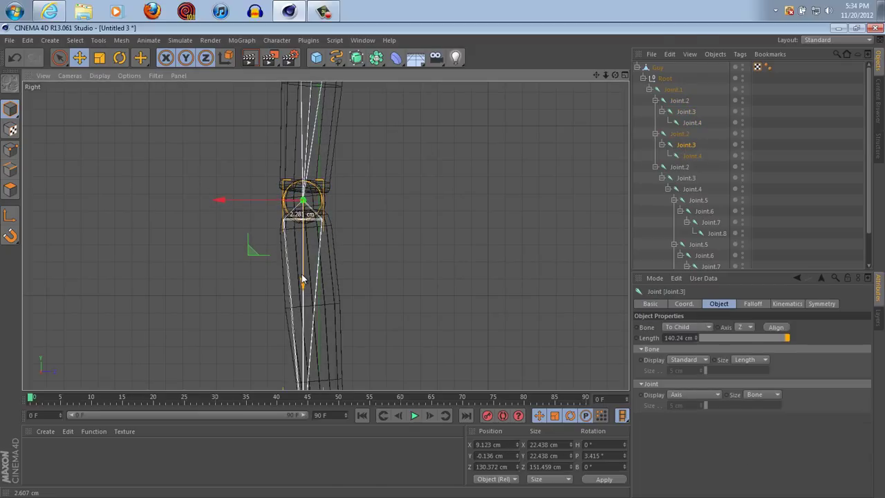
# Move the -X leg's ankle joint, Joint.4, back into the mesh ankle, to about X -11.7 cm.
pyautogui.moveTo(596, 74); pyautogui.dragTo(442, 257)
pyautogui.click(693, 156)
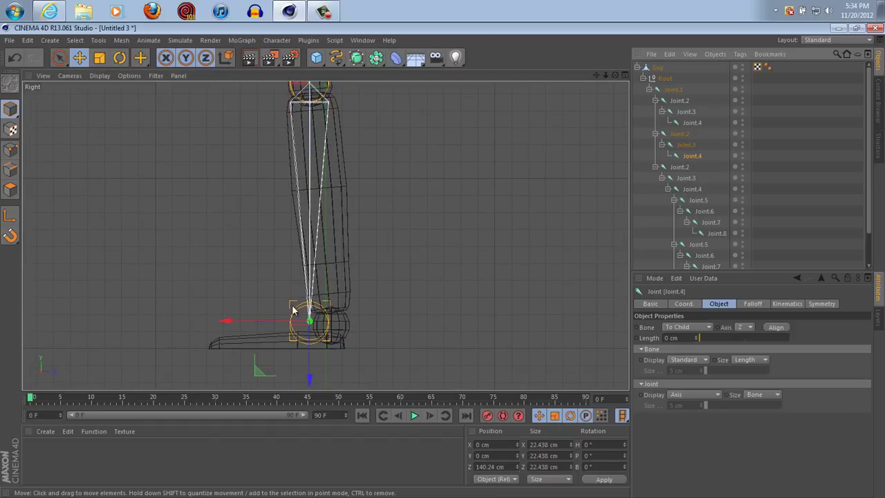
pyautogui.moveTo(297, 320); pyautogui.dragTo(245, 322)
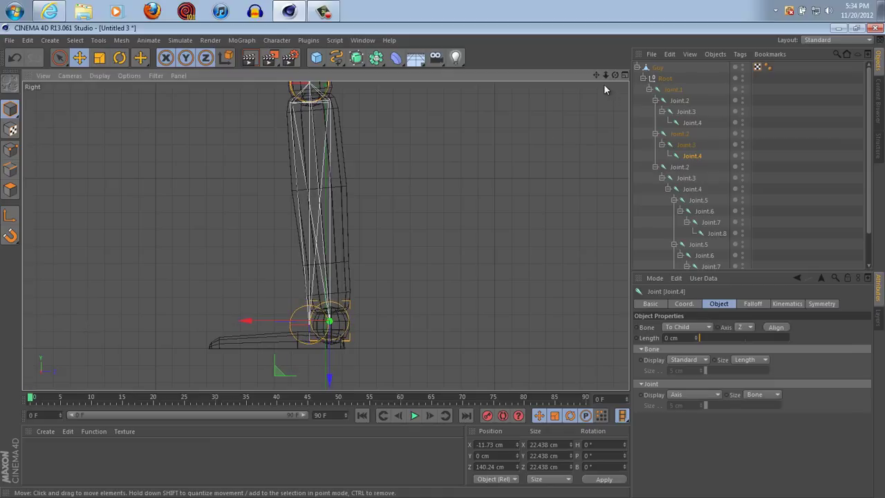
# Lower the -X leg's ankle joint to about Z 142.8 cm and move the +X leg's ankle joint back to about X -12.1 cm.
pyautogui.keyDown('alt'); pyautogui.moveTo(443, 265); pyautogui.dragTo(428, 153, button='middle'); pyautogui.keyUp('alt')
pyautogui.moveTo(318, 301); pyautogui.dragTo(318, 305)
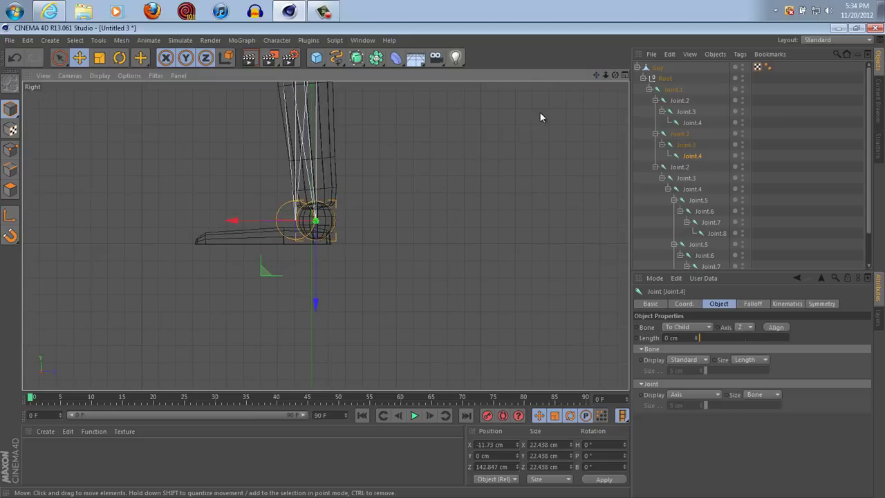
pyautogui.click(692, 123)
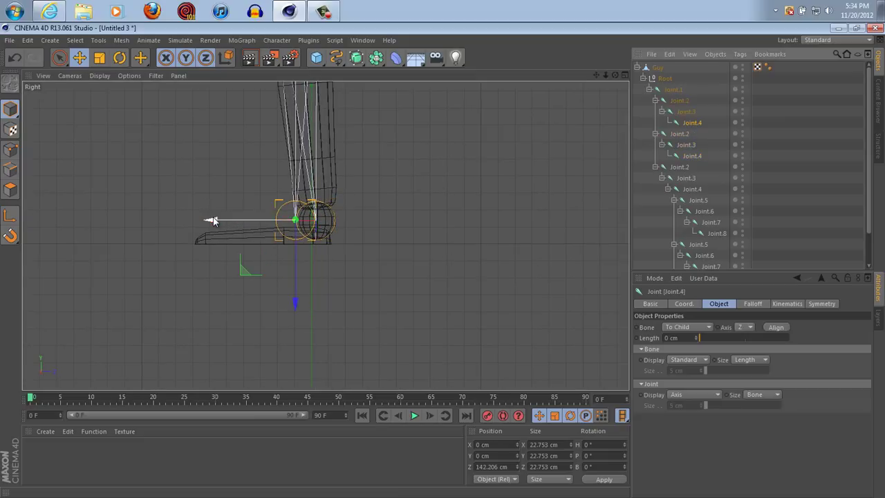
pyautogui.moveTo(211, 220); pyautogui.dragTo(235, 221)
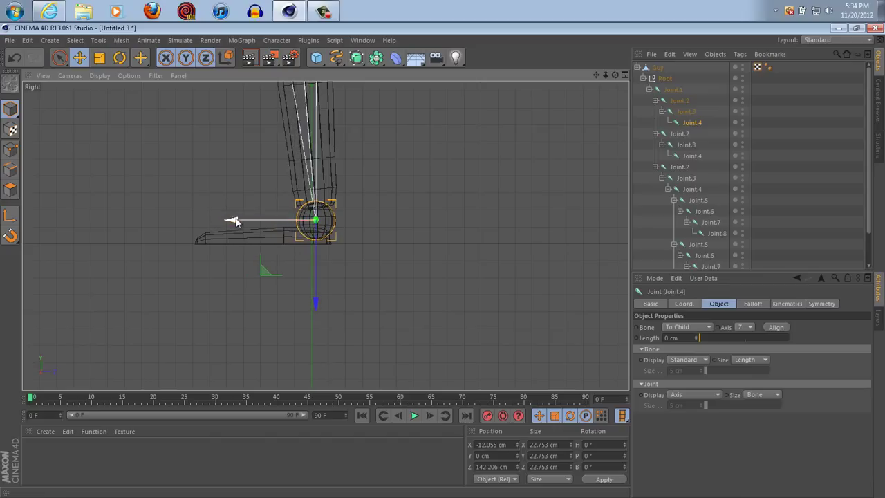
# In the perspective view, select Guy together with Root and all its joints, and bind the mesh to the skeleton.
pyautogui.middleClick(499, 184)
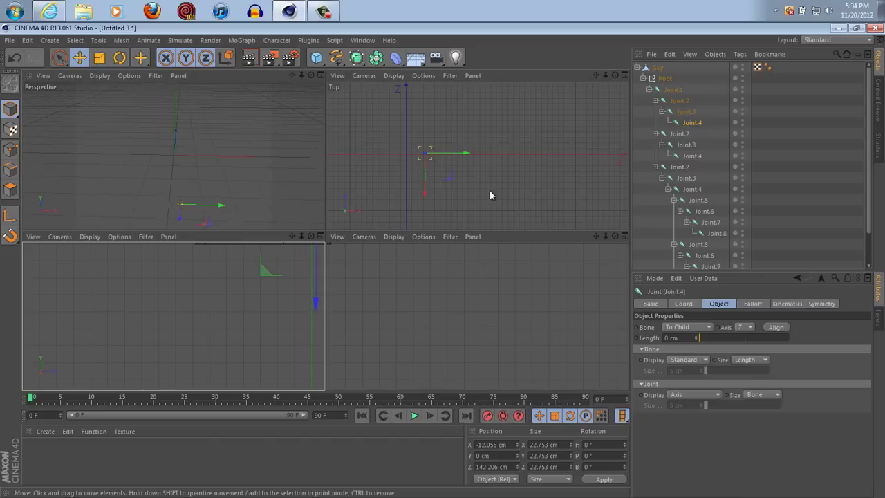
pyautogui.middleClick(276, 158)
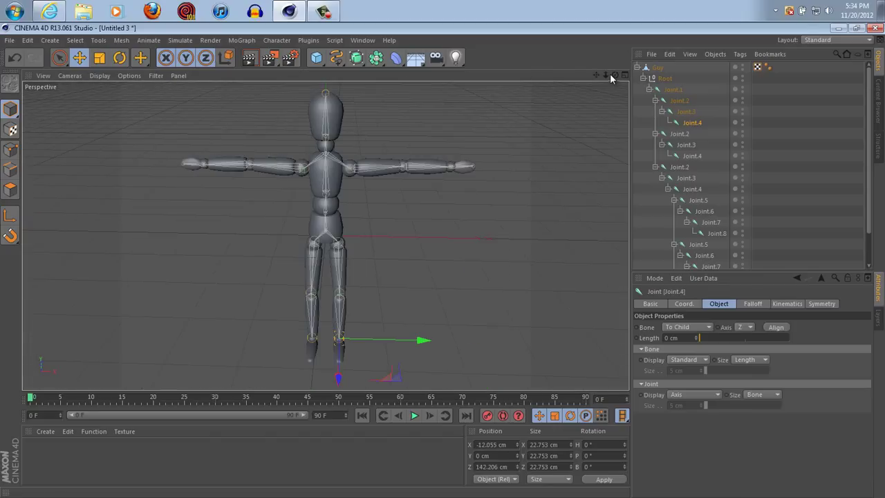
pyautogui.moveTo(440, 258)
pyautogui.mouseDown()
pyautogui.moveTo(615, 76)
pyautogui.moveTo(443, 260)
pyautogui.moveTo(452, 272)
pyautogui.moveTo(444, 258)
pyautogui.moveTo(436, 271)
pyautogui.moveTo(444, 265)
pyautogui.mouseUp()
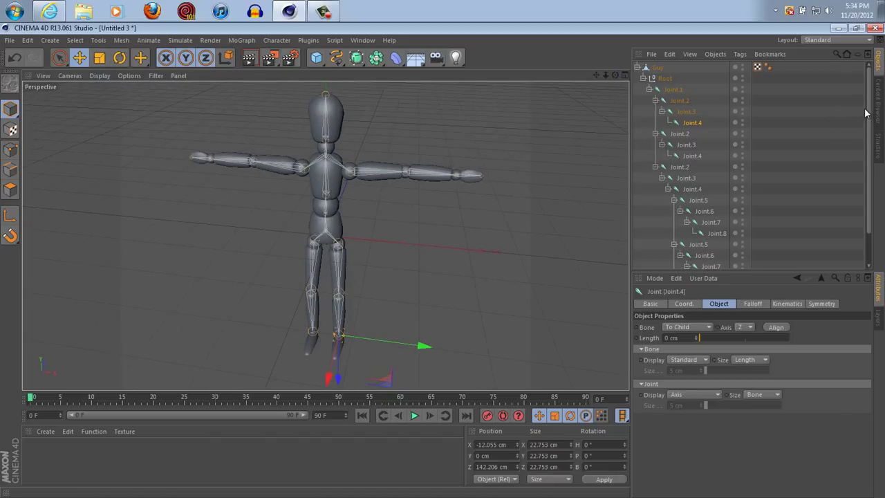
pyautogui.moveTo(867, 110); pyautogui.dragTo(805, 76)
pyautogui.click(653, 68)
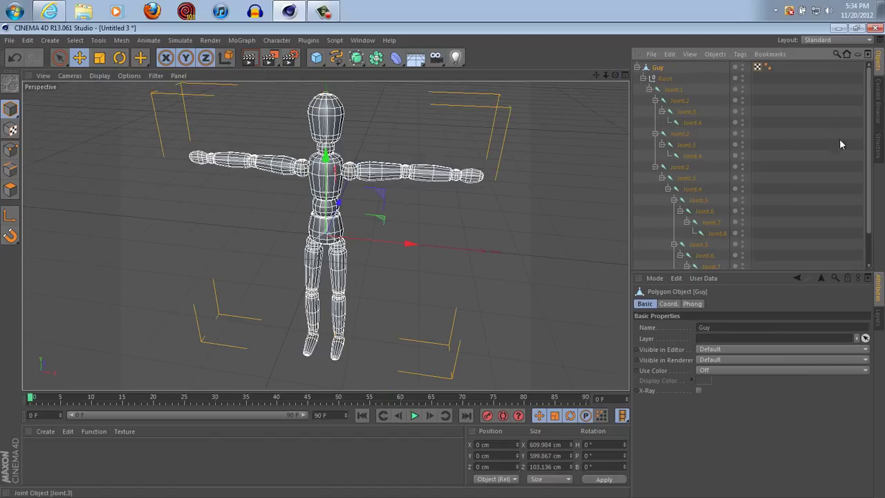
pyautogui.moveTo(869, 115); pyautogui.dragTo(874, 154)
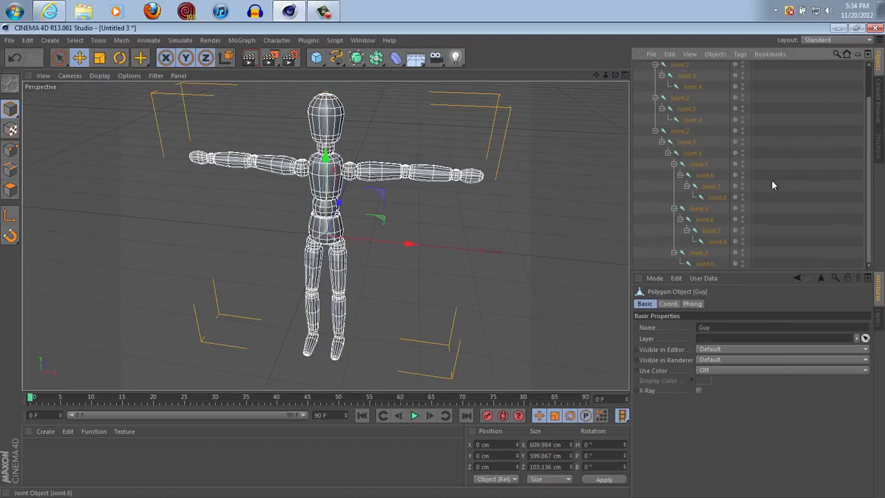
pyautogui.keyDown('shift'); pyautogui.click(706, 265); pyautogui.keyUp('shift')
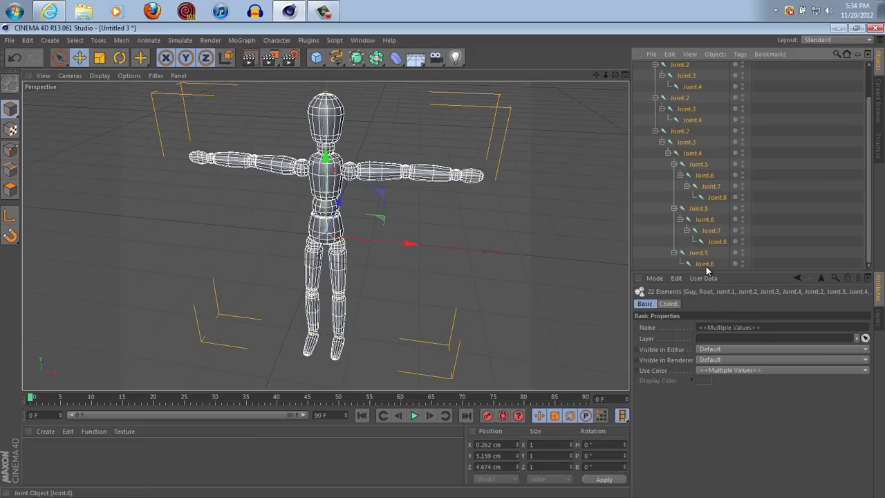
pyautogui.moveTo(868, 171)
pyautogui.mouseDown()
pyautogui.moveTo(864, 133)
pyautogui.moveTo(869, 177)
pyautogui.mouseUp()
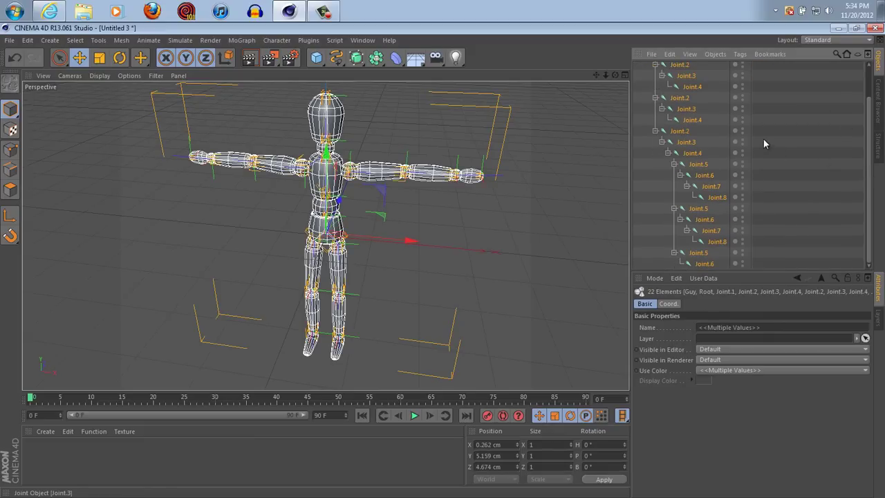
pyautogui.click(275, 40)
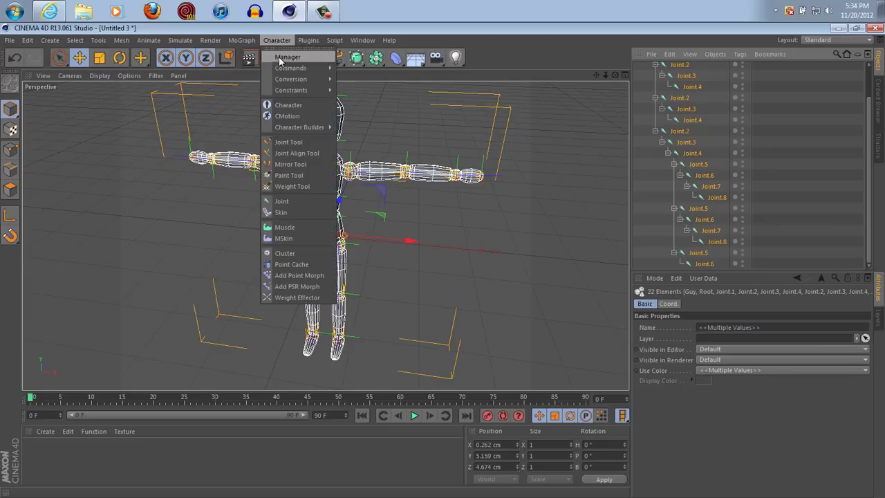
pyautogui.moveTo(290, 67)
pyautogui.click(373, 82)
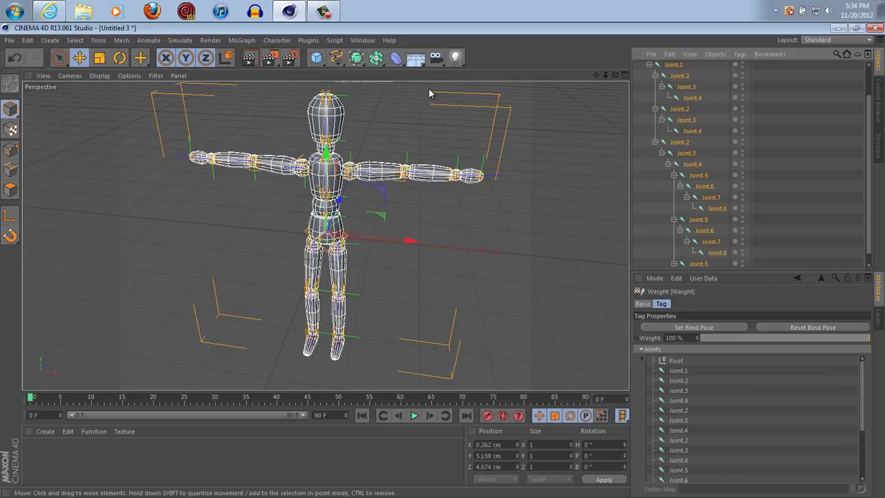
# Rotate the +X leg's knee joint, Joint.3, to a heading of about 2.1° to test the bound leg.
pyautogui.moveTo(869, 137); pyautogui.dragTo(848, 95)
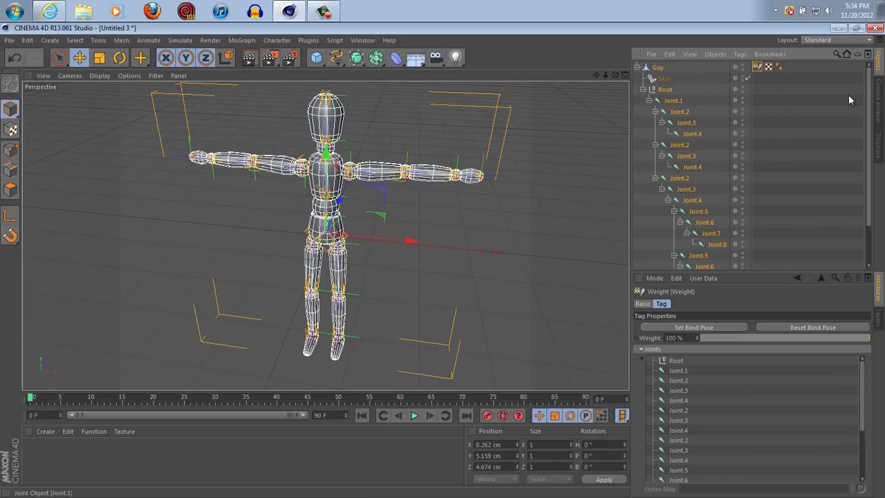
pyautogui.click(678, 123)
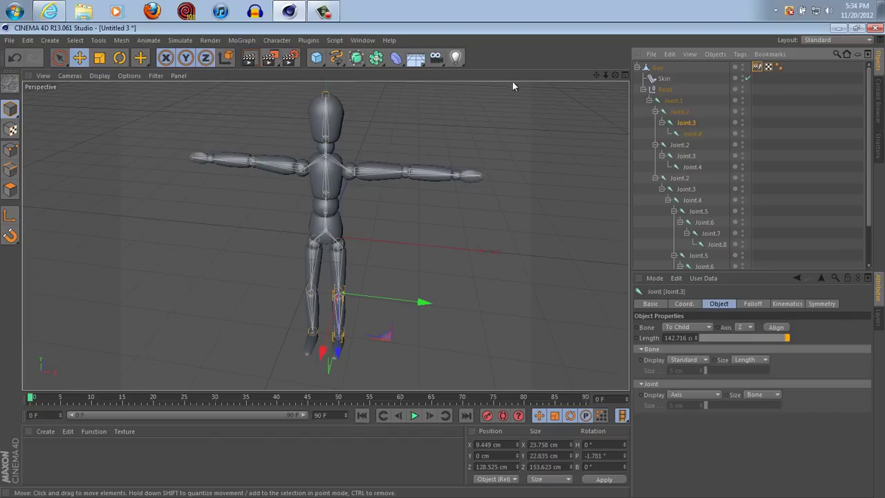
pyautogui.moveTo(616, 75); pyautogui.dragTo(581, 74)
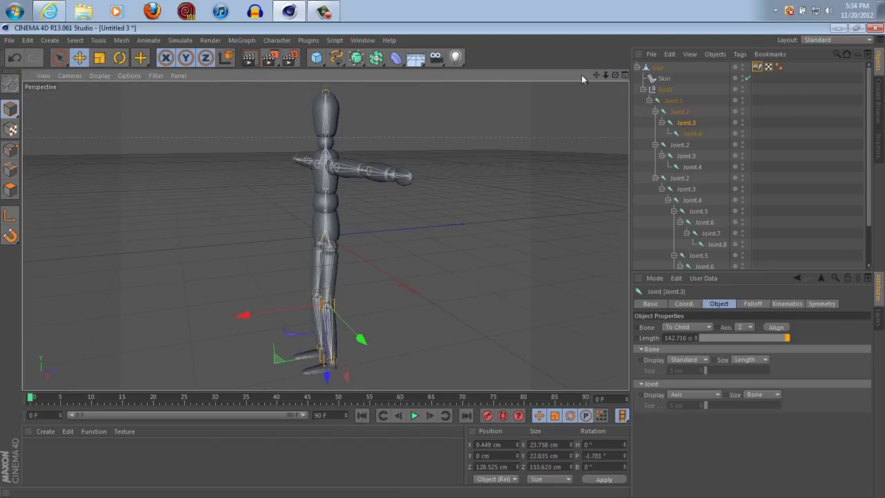
pyautogui.click(118, 58)
pyautogui.moveTo(300, 267)
pyautogui.mouseDown()
pyautogui.moveTo(281, 278)
pyautogui.moveTo(346, 233)
pyautogui.moveTo(257, 288)
pyautogui.moveTo(285, 354)
pyautogui.moveTo(314, 357)
pyautogui.moveTo(285, 325)
pyautogui.moveTo(266, 336)
pyautogui.moveTo(285, 324)
pyautogui.moveTo(279, 351)
pyautogui.moveTo(283, 305)
pyautogui.moveTo(333, 259)
pyautogui.moveTo(262, 322)
pyautogui.moveTo(310, 368)
pyautogui.moveTo(285, 314)
pyautogui.moveTo(298, 262)
pyautogui.moveTo(298, 275)
pyautogui.moveTo(311, 271)
pyautogui.moveTo(304, 280)
pyautogui.mouseUp()
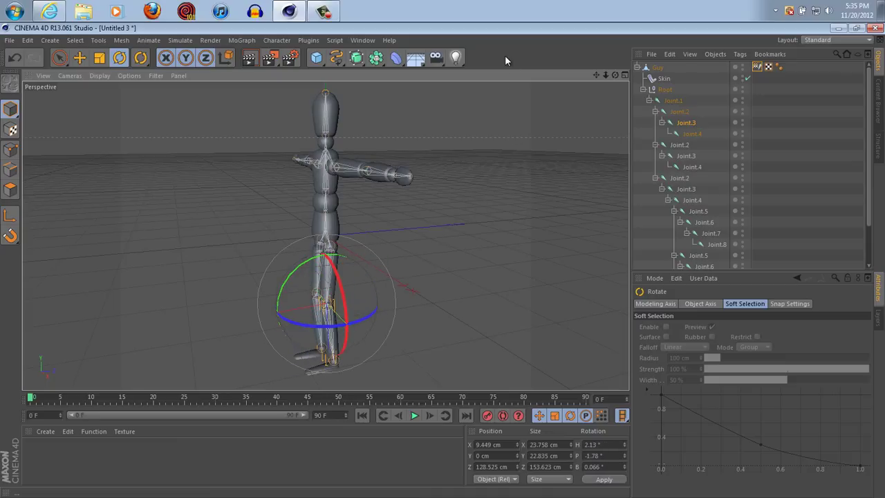